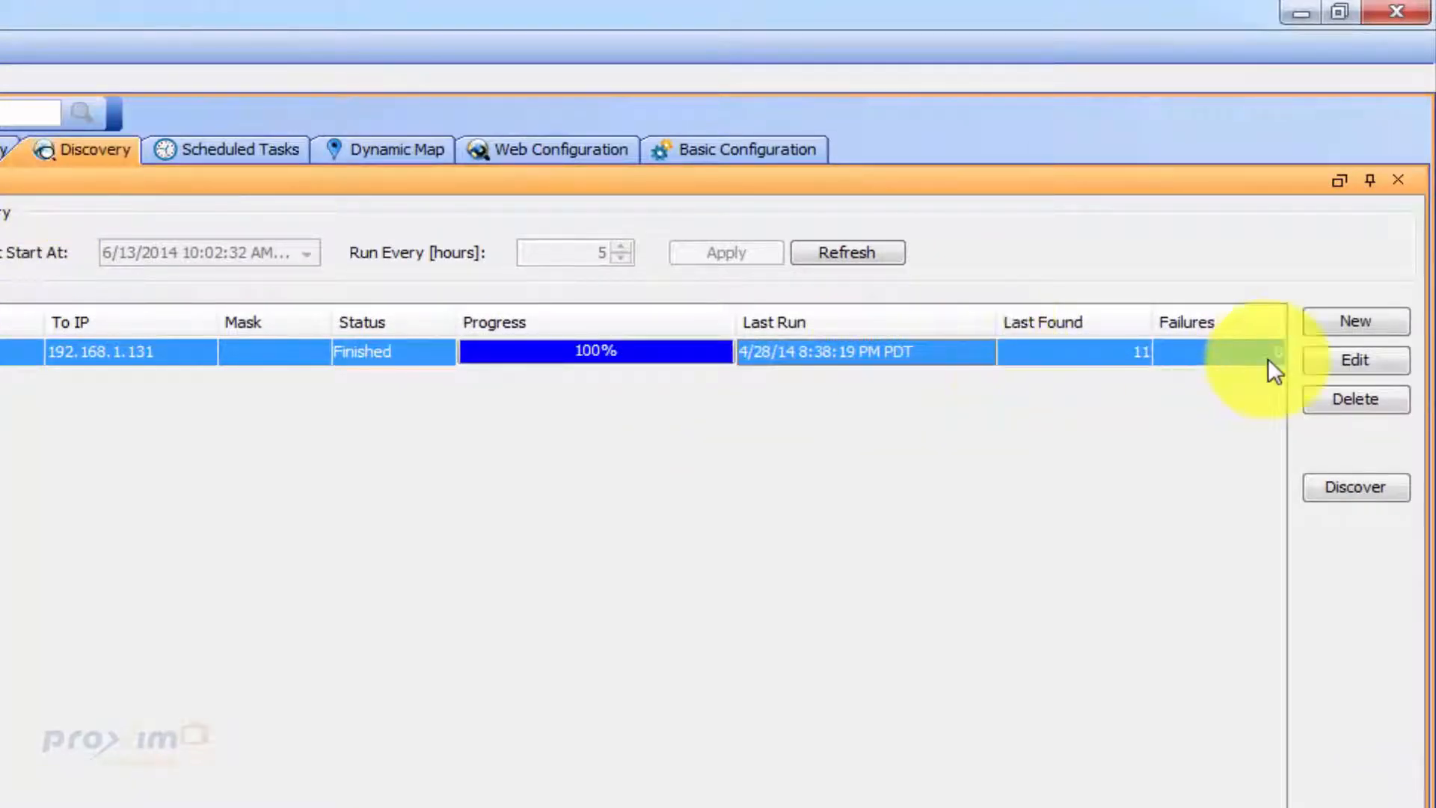
Review the existing discovery range's settings and the SNMP options for manual discovery, leaving both without changes
{"action": "left_click", "coordinate": [1397, 362]}
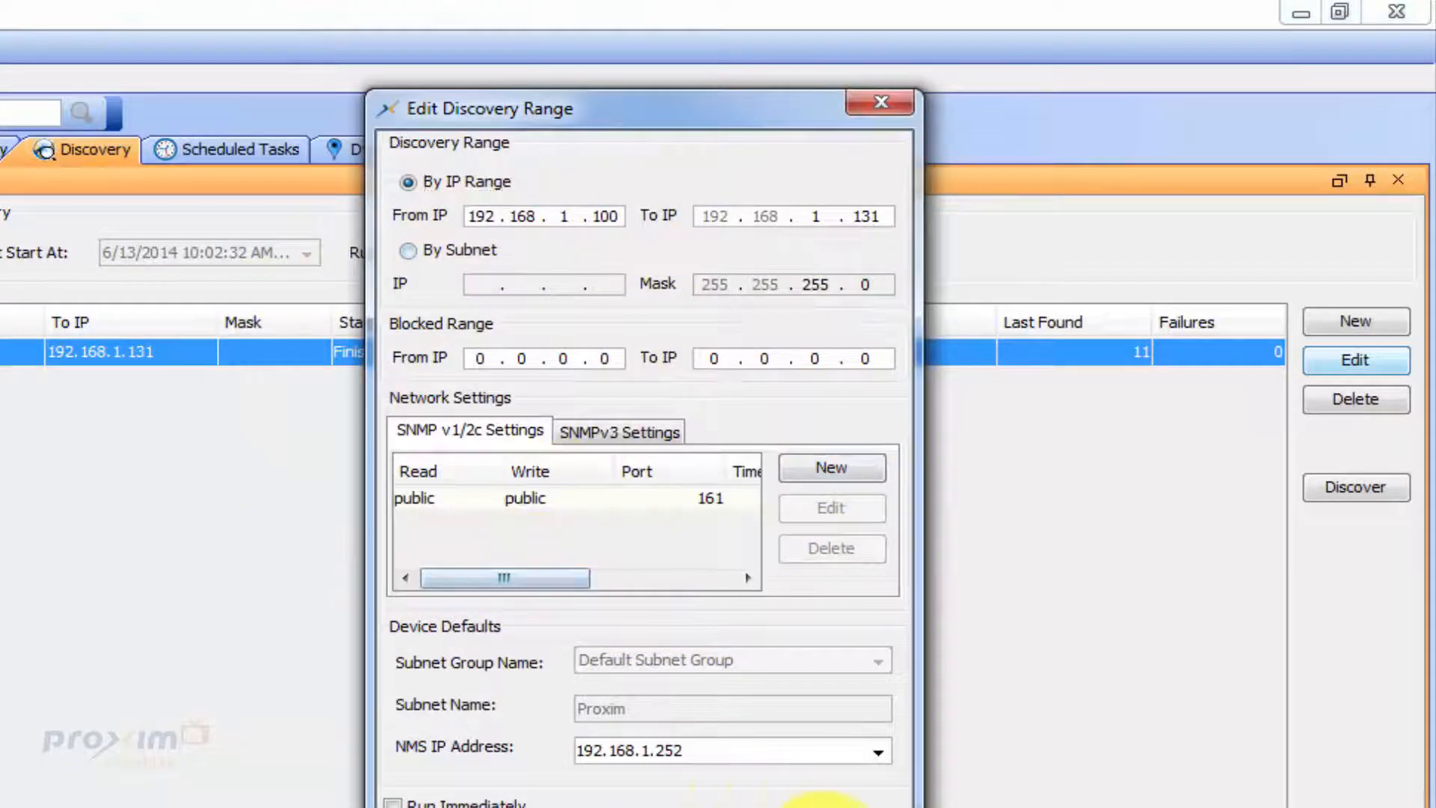
{"action": "left_click", "coordinate": [821, 807]}
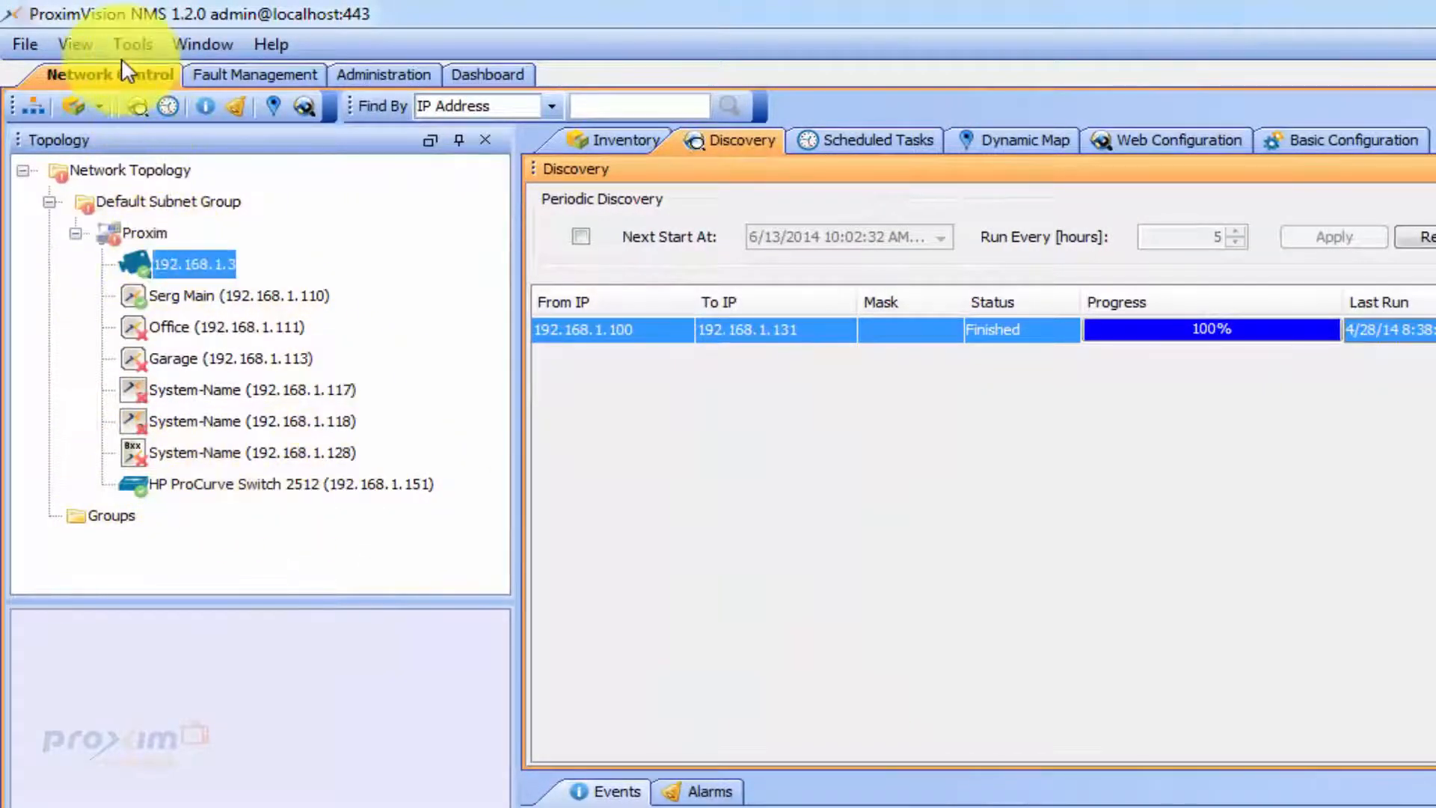
{"action": "left_click", "coordinate": [131, 42]}
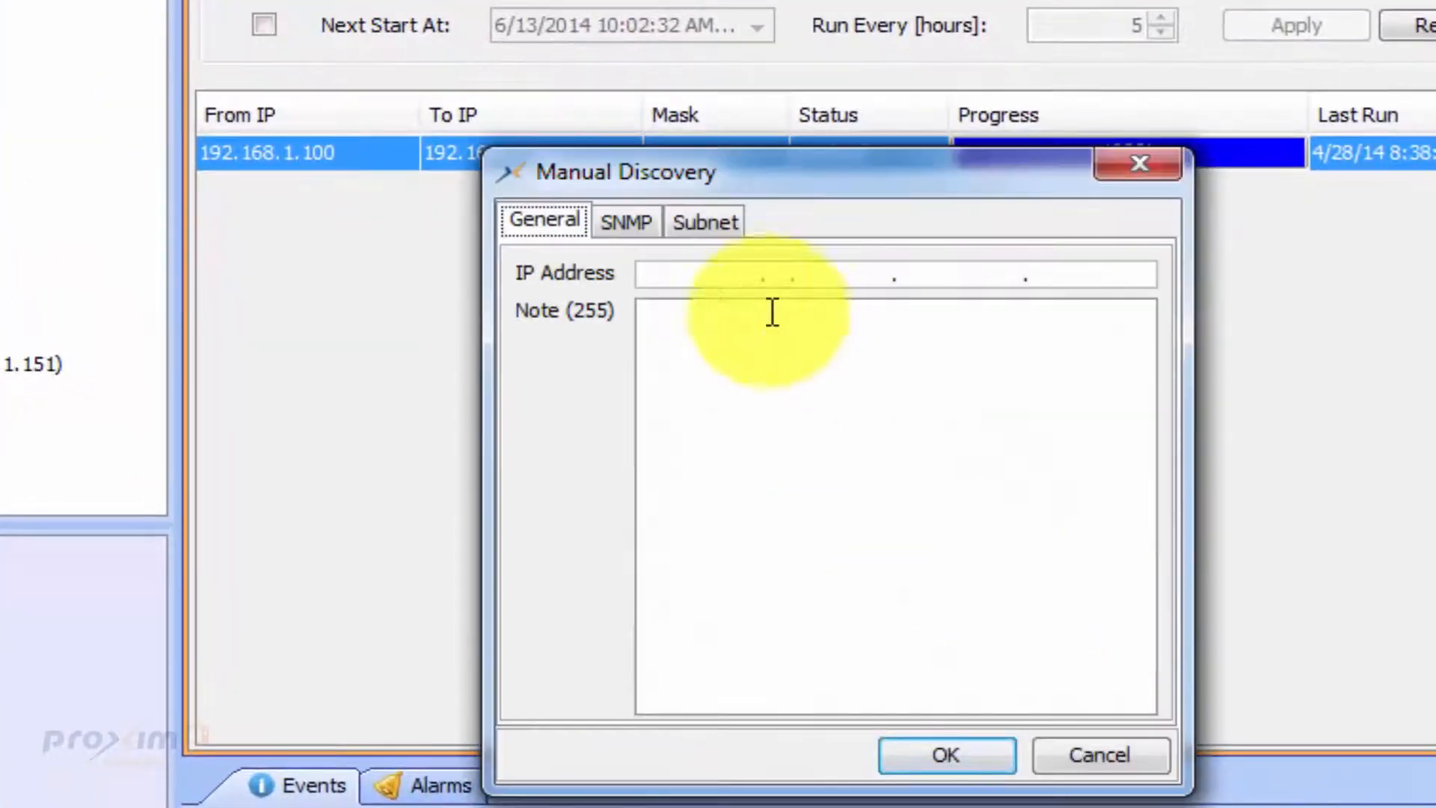
{"action": "left_click", "coordinate": [626, 221]}
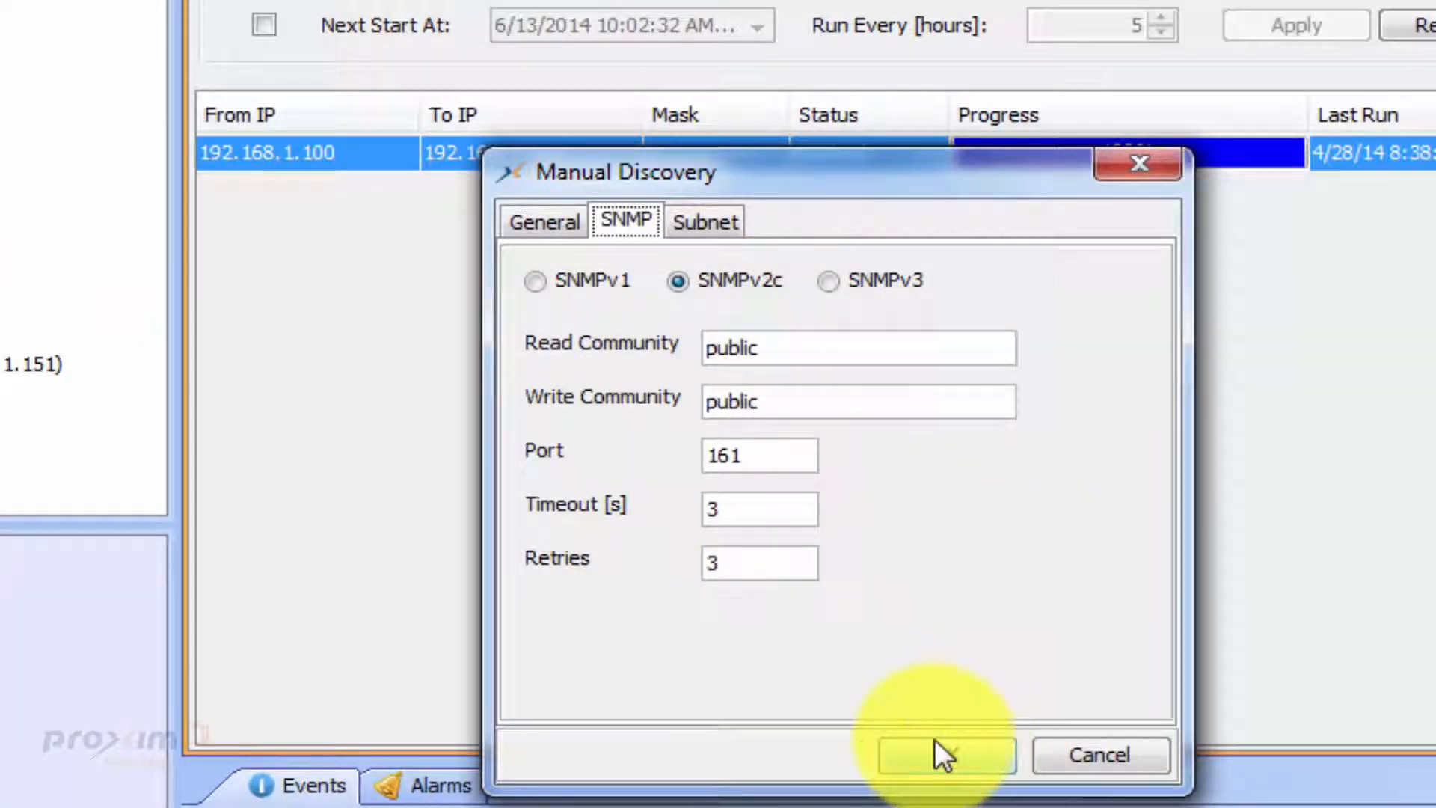
{"action": "left_click", "coordinate": [1124, 756]}
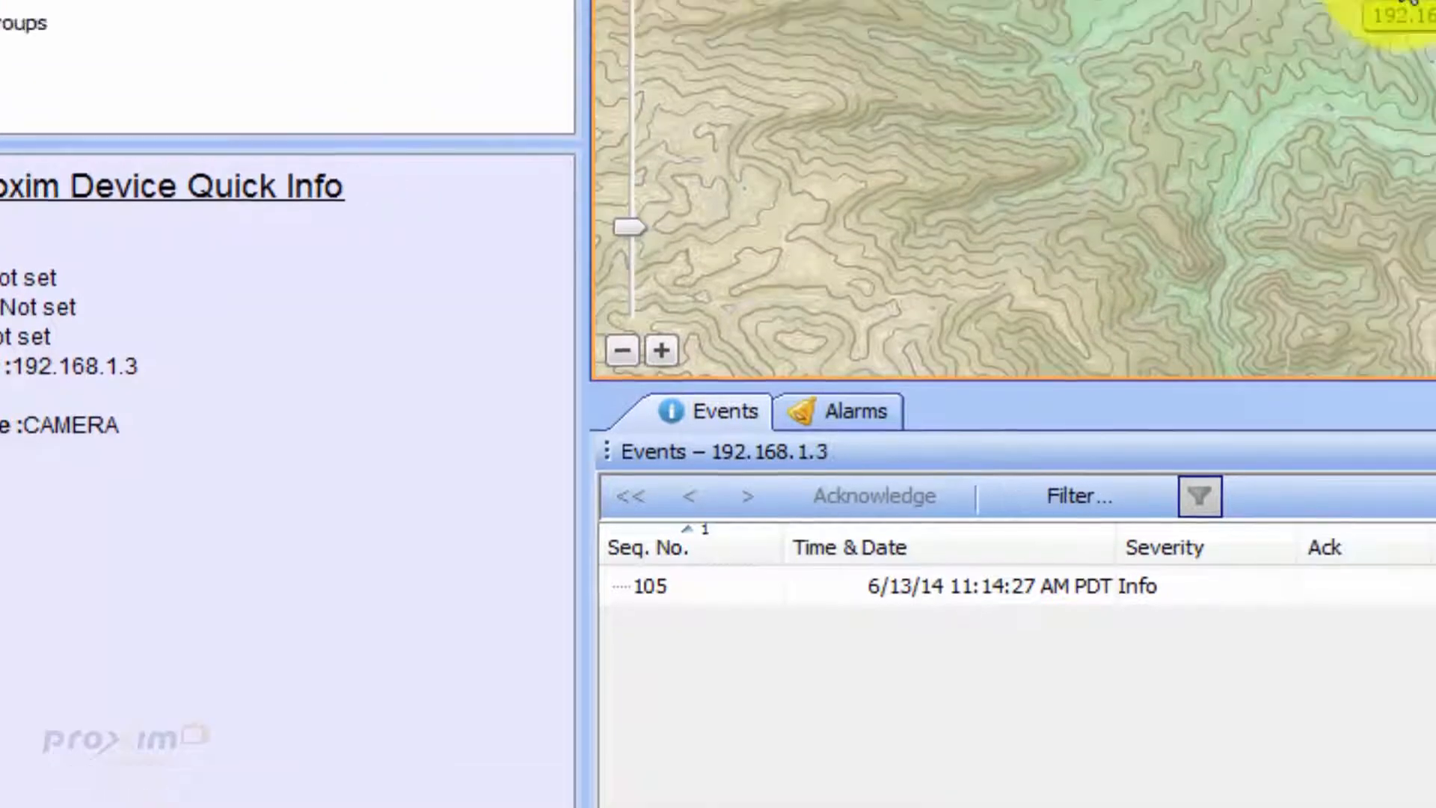
Inspect the map options of camera 192.168.1.3, including its latitude and longitude entry, and those of switch 192.168.1.151, without changing anything
{"action": "right_click", "coordinate": [861, 244]}
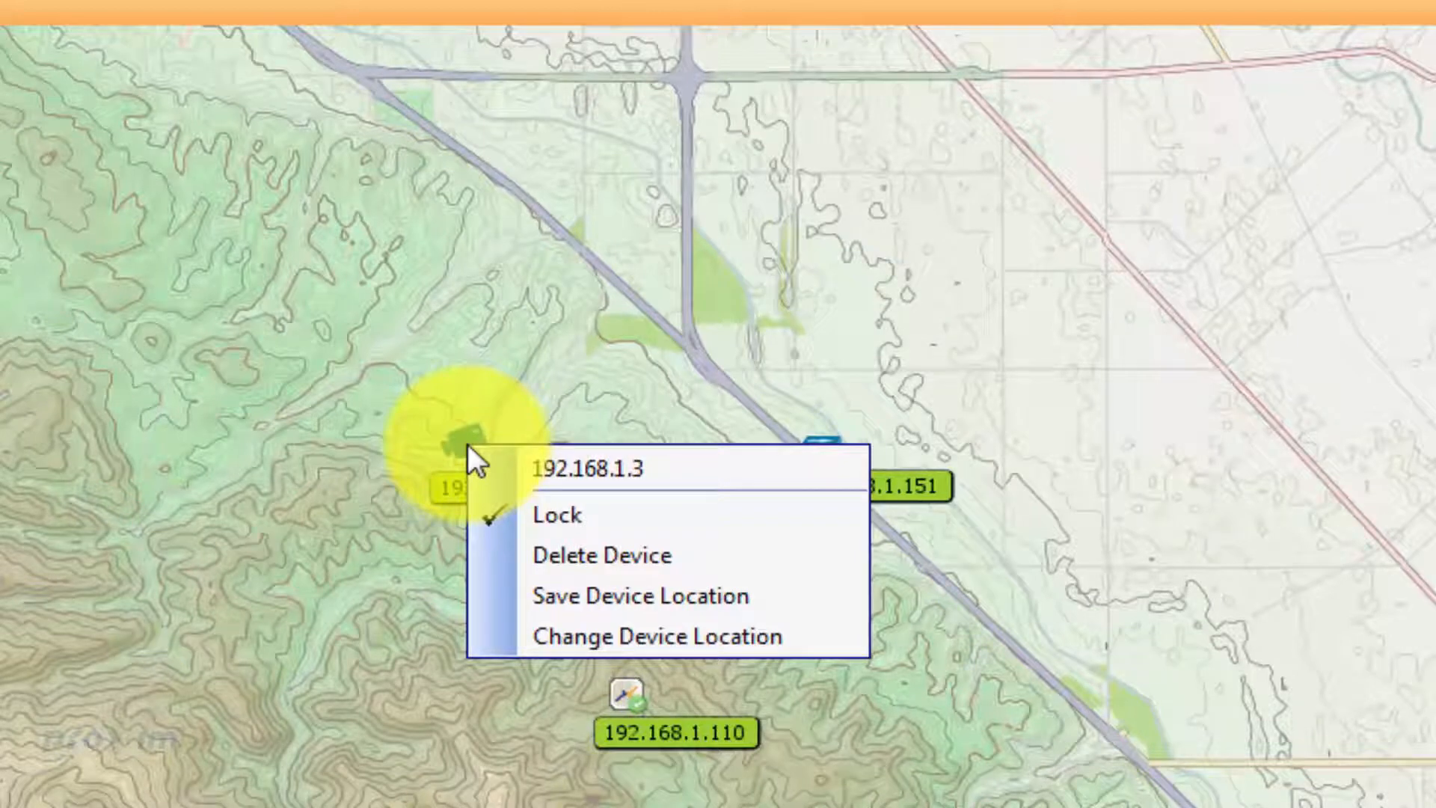
{"action": "left_click", "coordinate": [758, 635]}
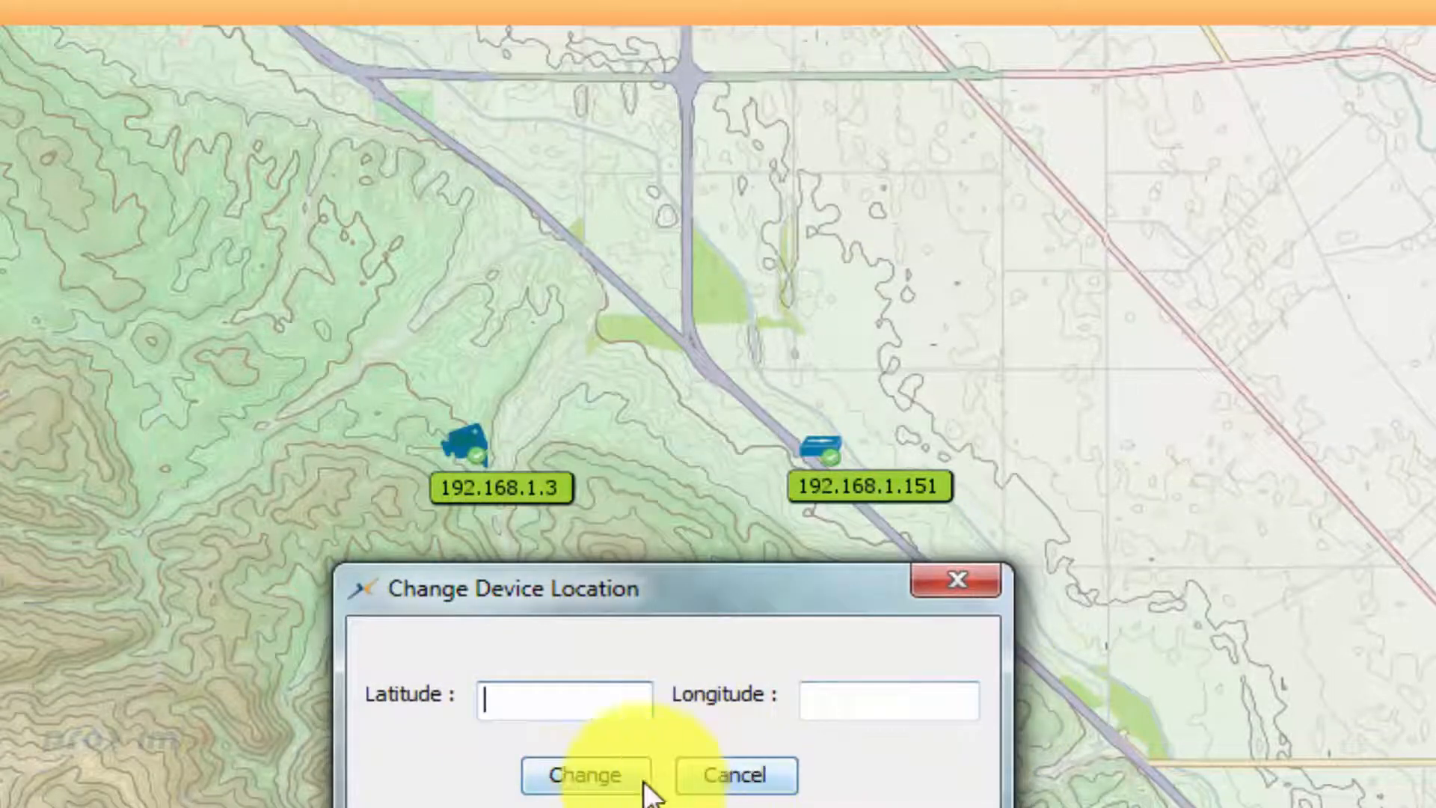
{"action": "left_click", "coordinate": [730, 777]}
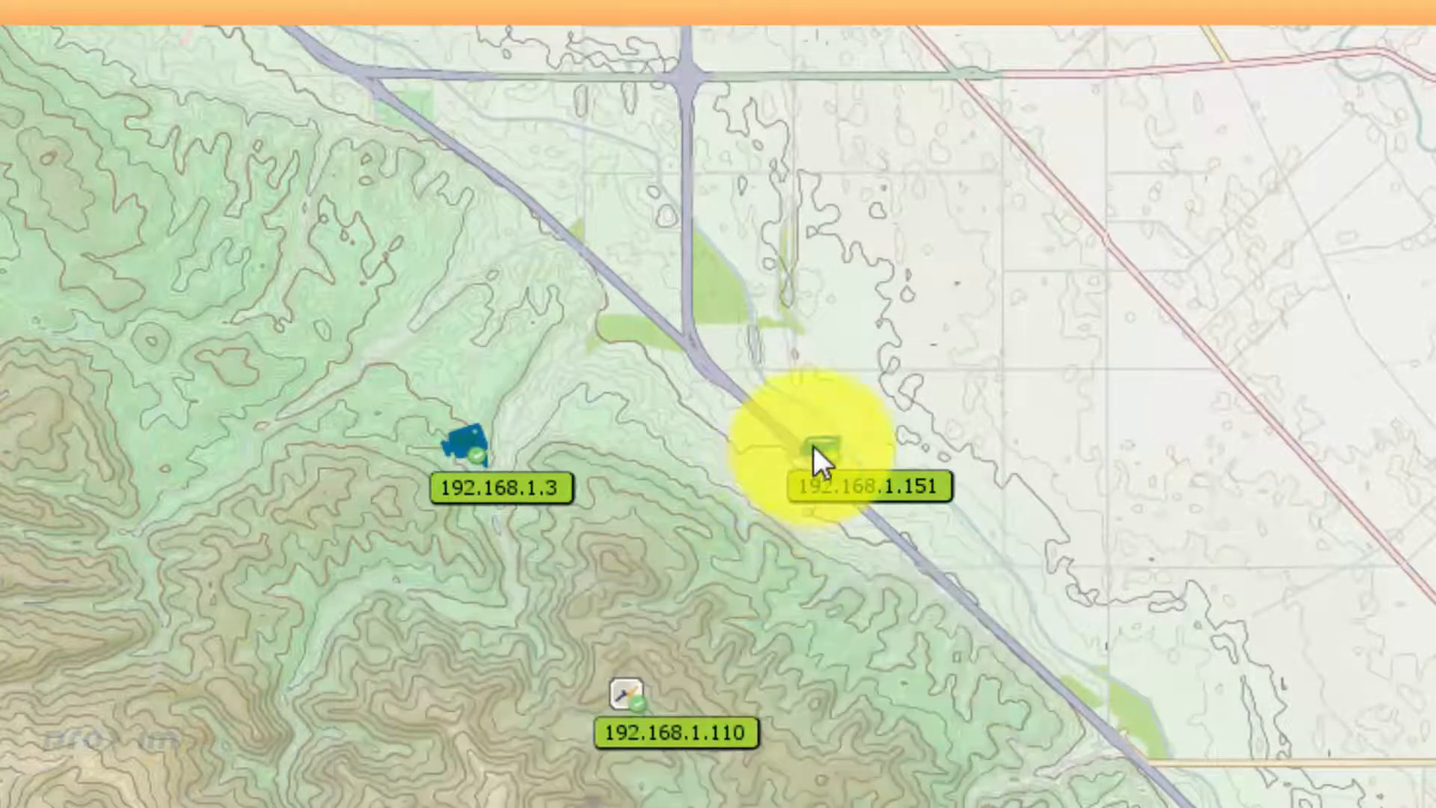
{"action": "right_click", "coordinate": [815, 449]}
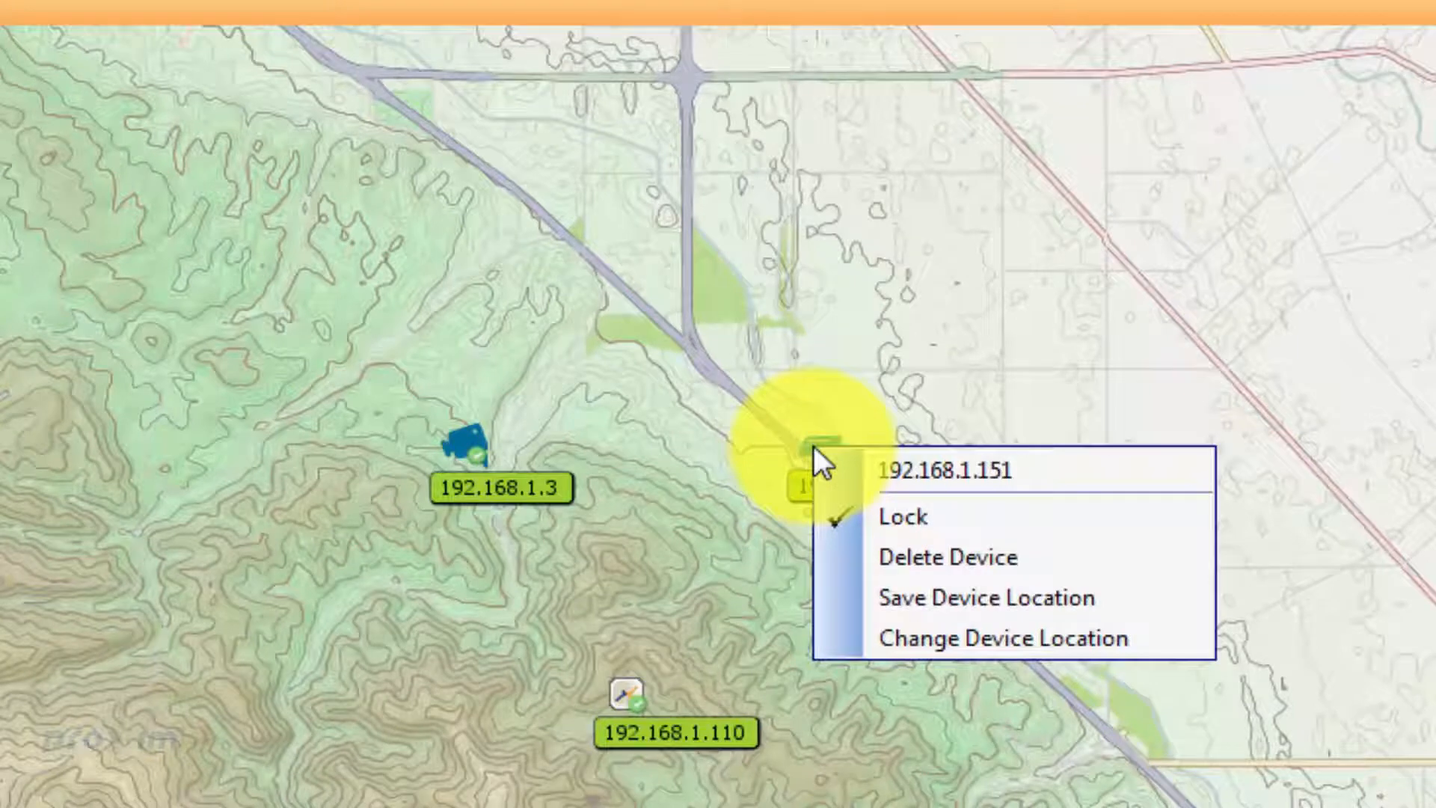
{"action": "left_click", "coordinate": [677, 585]}
{"action": "mouse_move", "coordinate": [626, 694]}
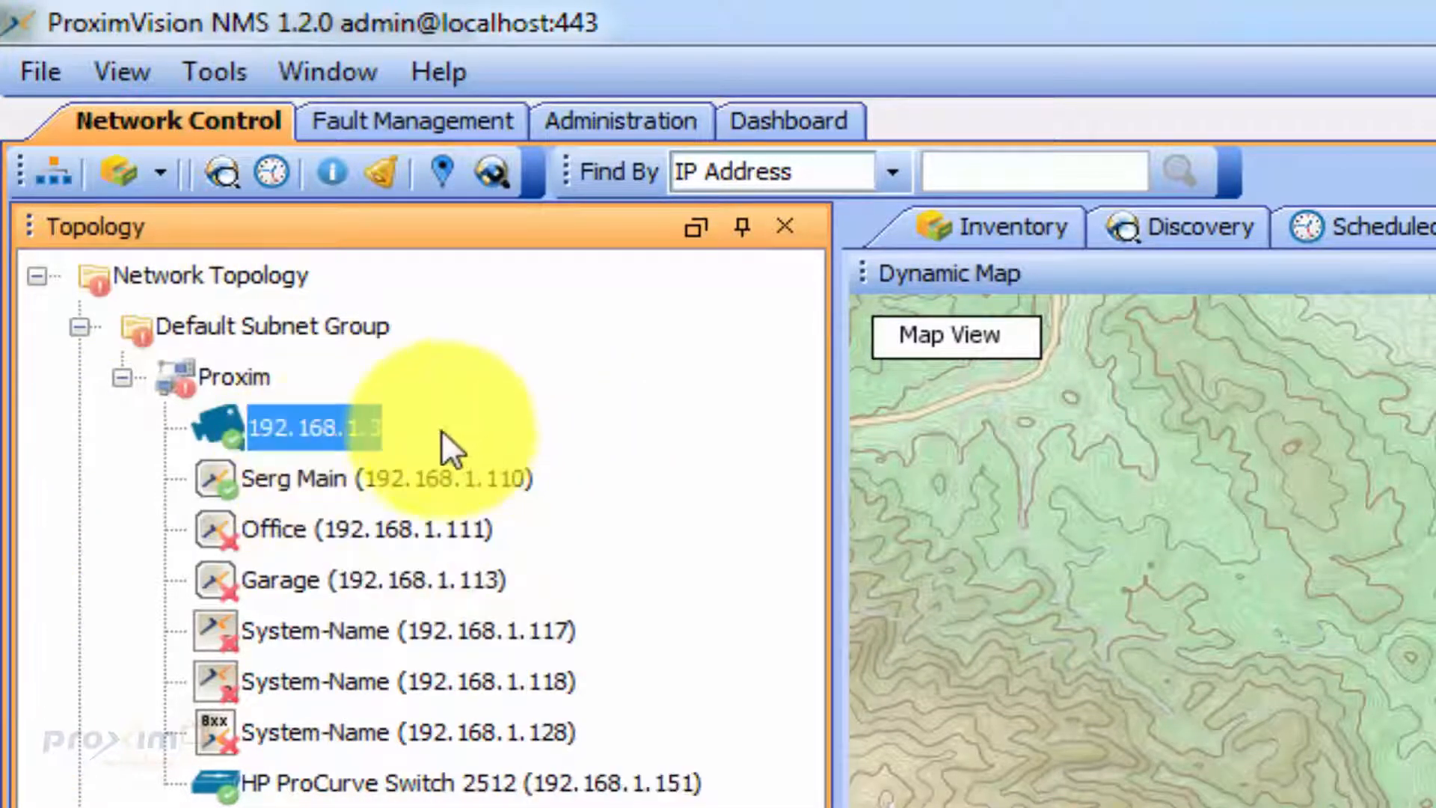
Select the HP ProCurve switch, and review the general and SNMP network settings of camera 192.168.1.3 in the topology
{"action": "mouse_move", "coordinate": [347, 437]}
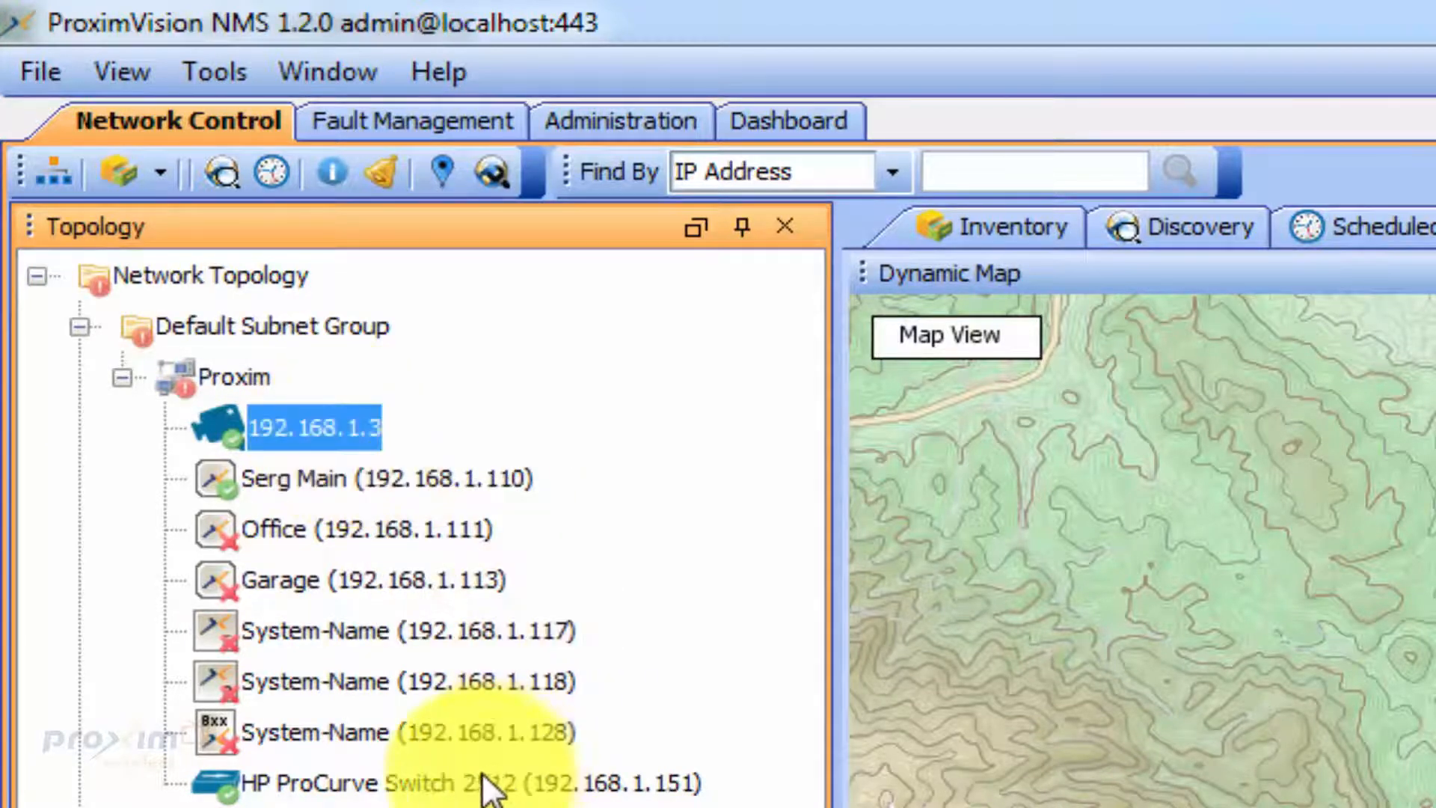
{"action": "left_click", "coordinate": [696, 782]}
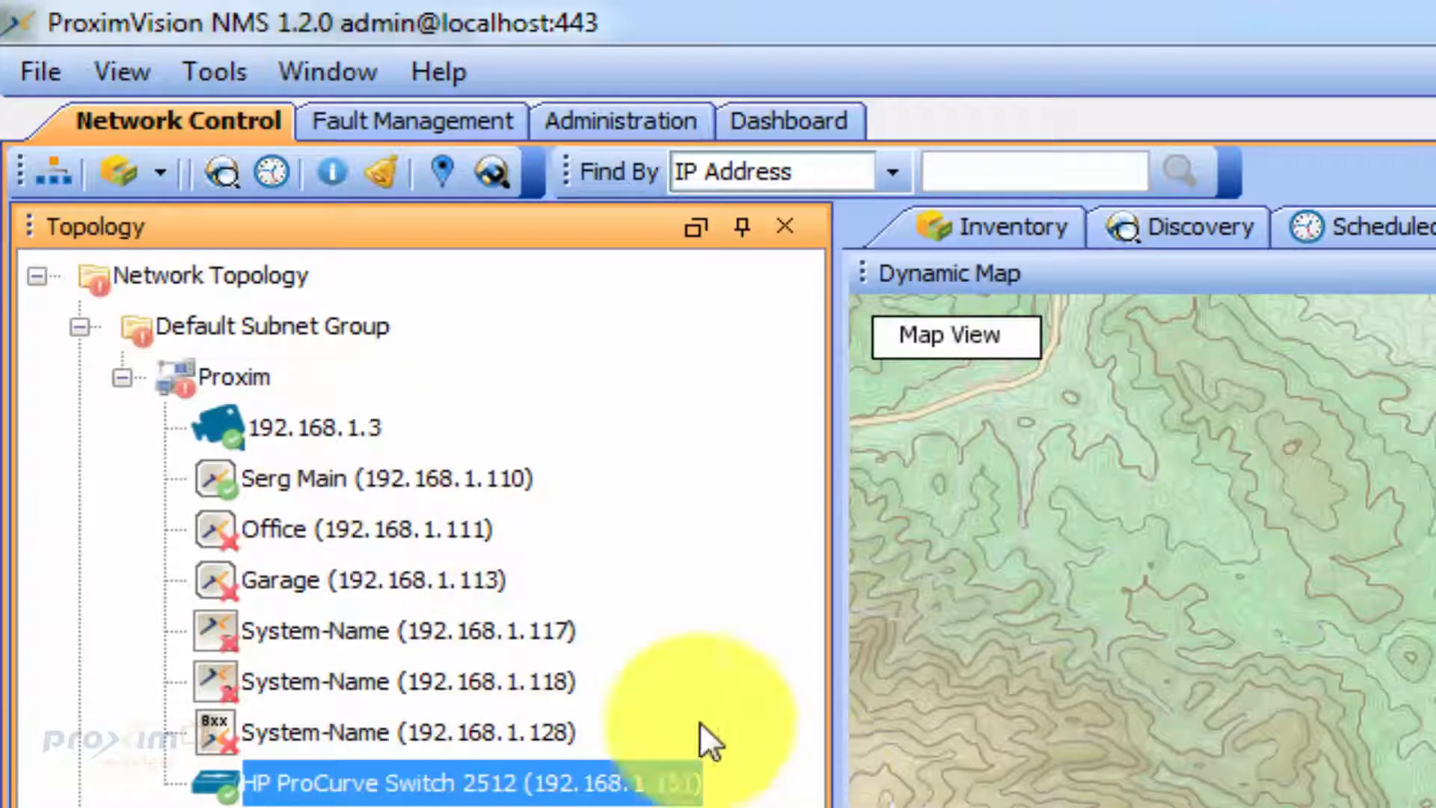
{"action": "left_click", "coordinate": [341, 428]}
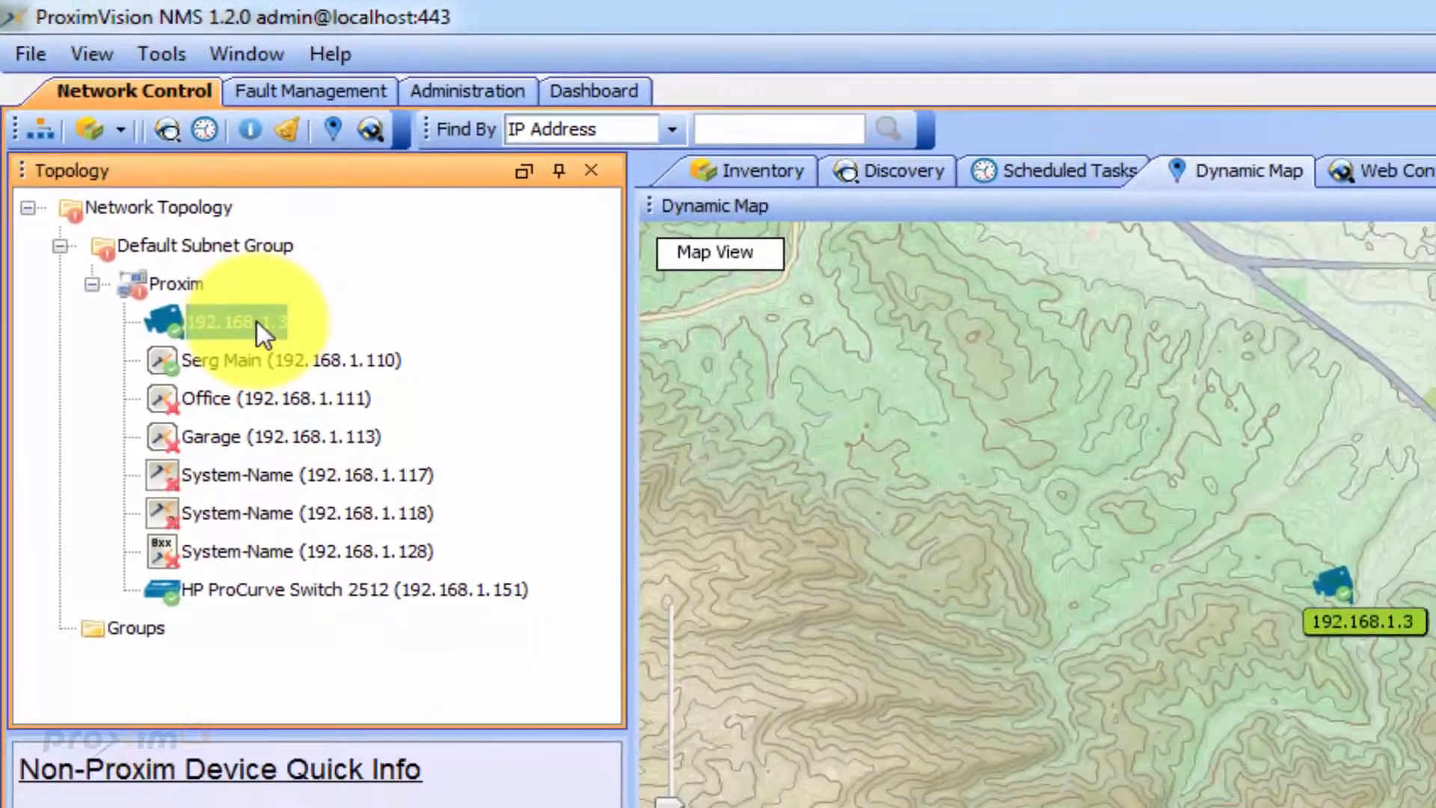
{"action": "right_click", "coordinate": [341, 426]}
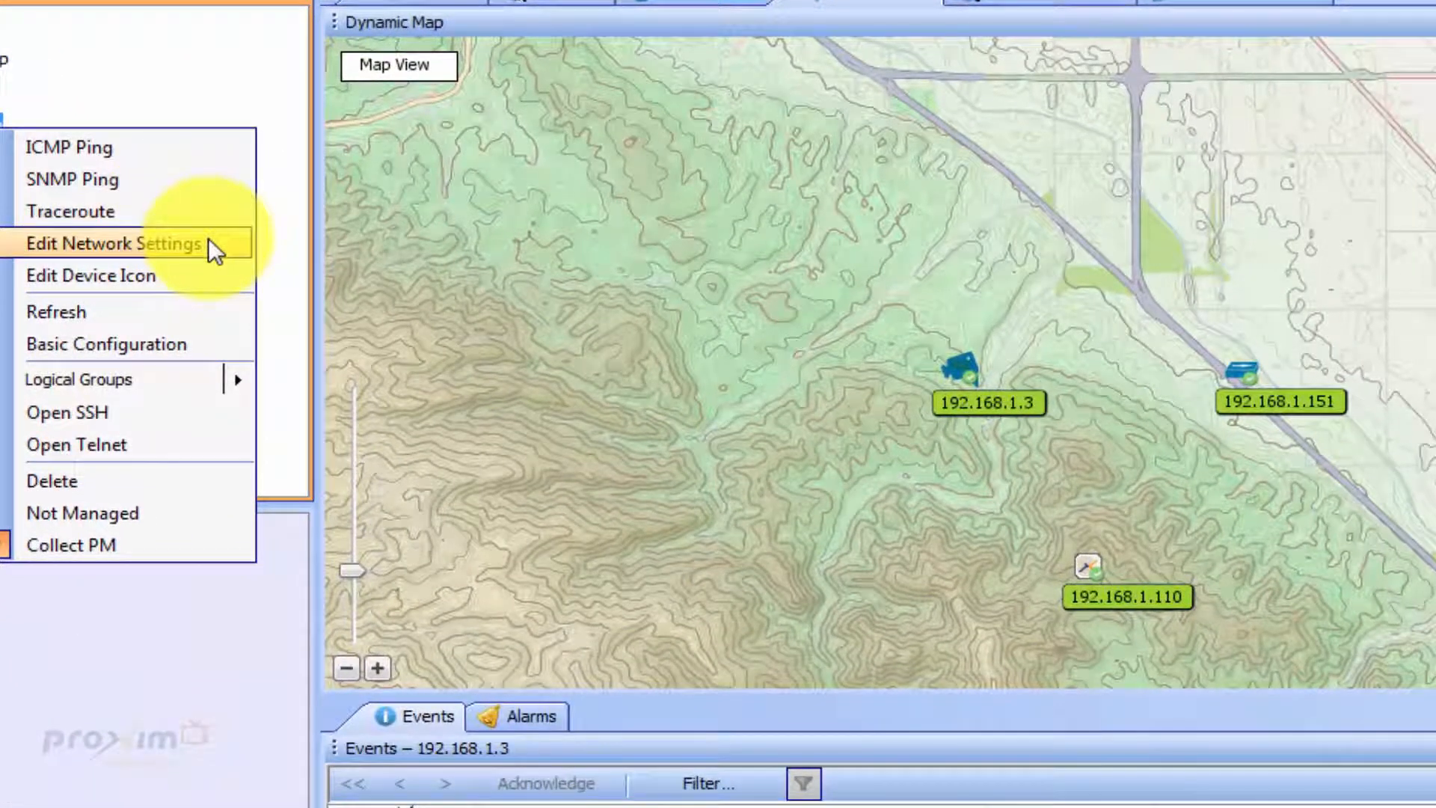
{"action": "left_click", "coordinate": [208, 243]}
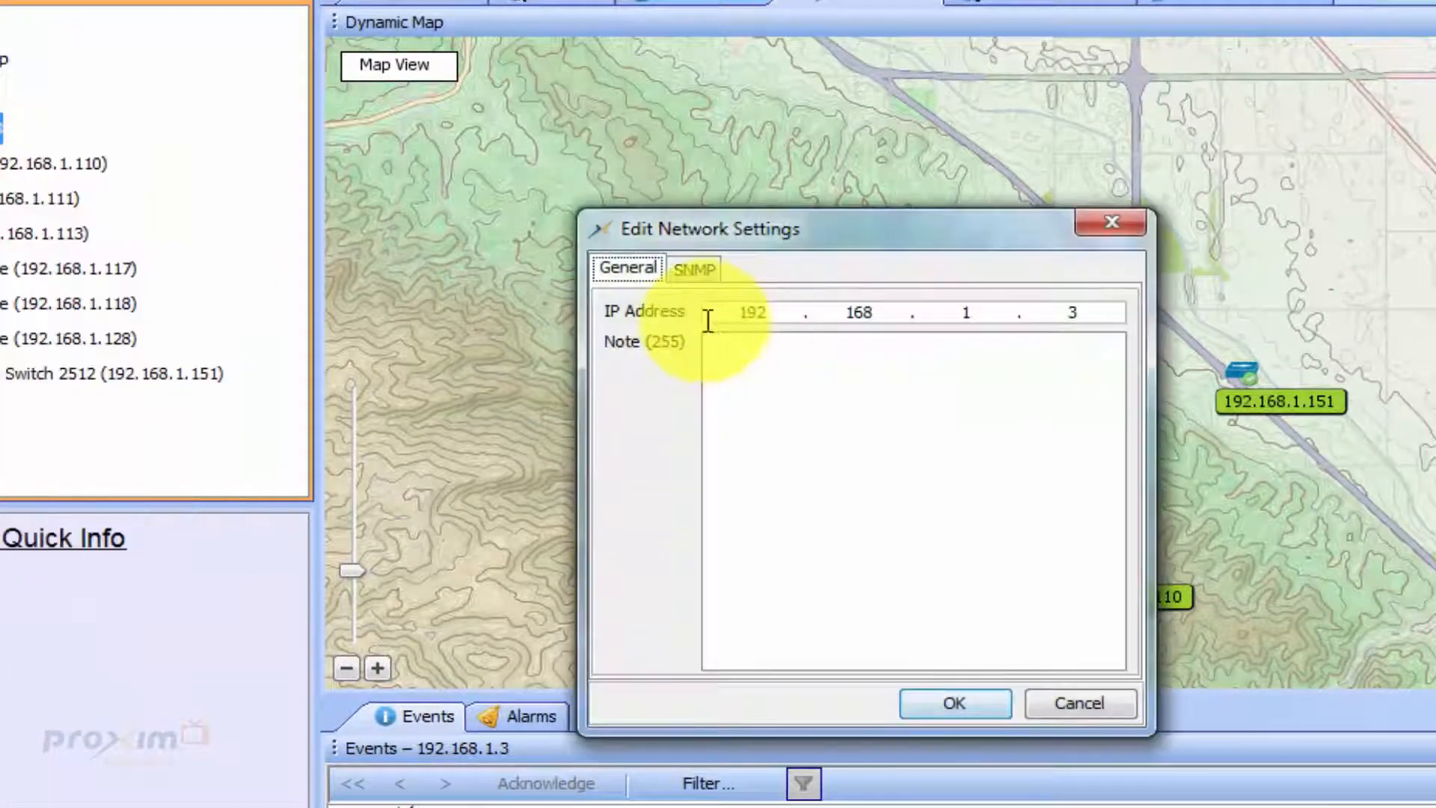
{"action": "left_click", "coordinate": [692, 270]}
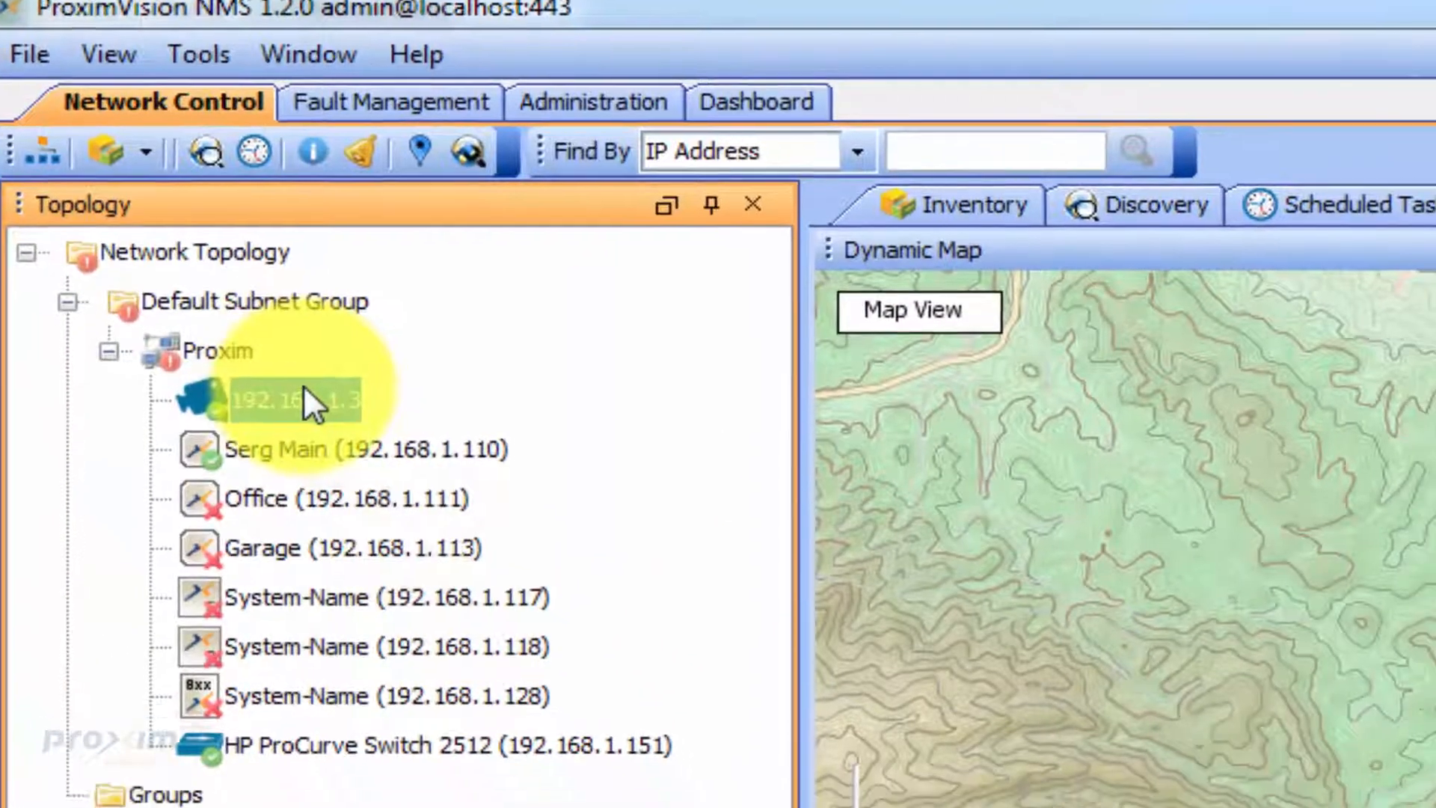
Set the device icon of 192.168.1.3 to CAMERA
{"action": "right_click", "coordinate": [320, 411]}
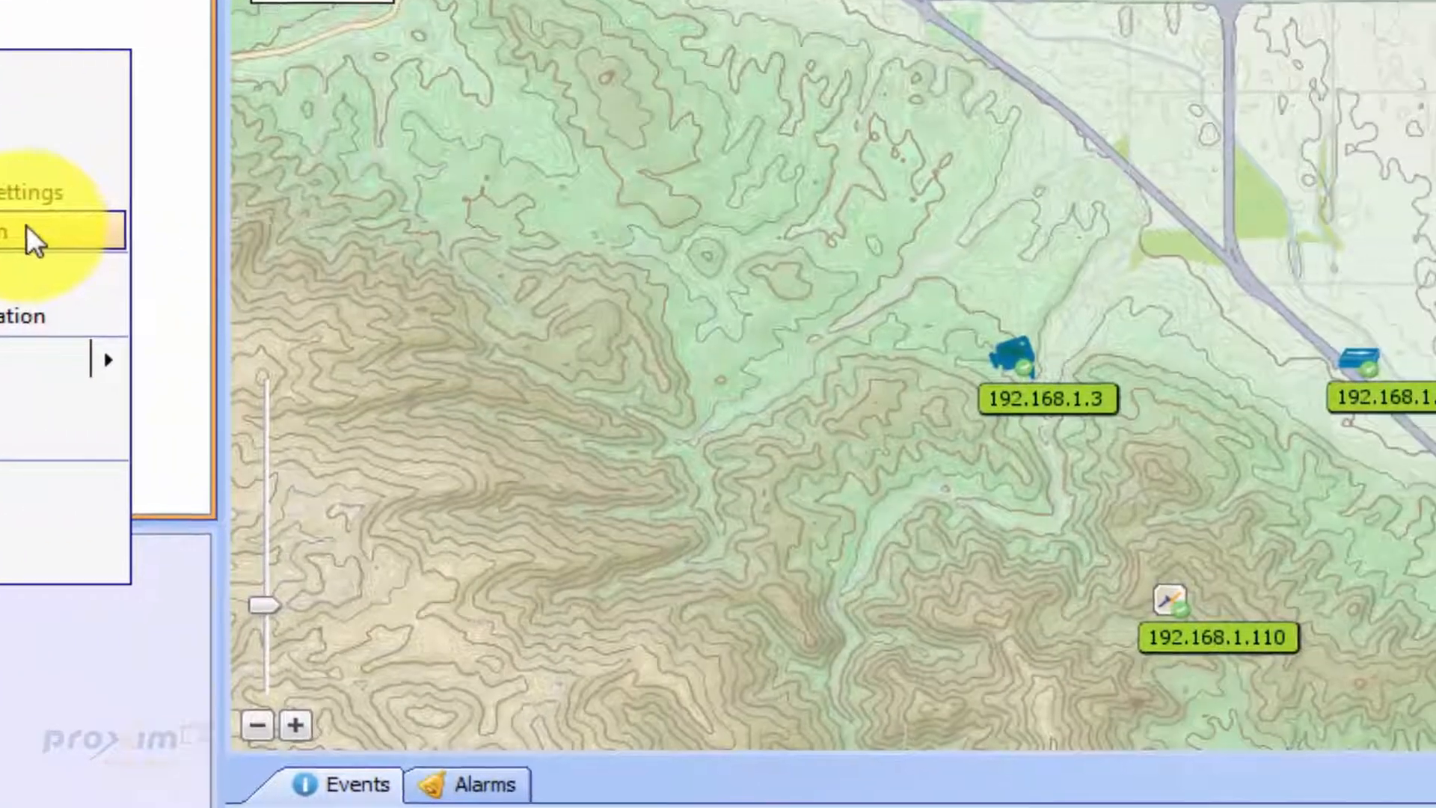
{"action": "left_click", "coordinate": [27, 232]}
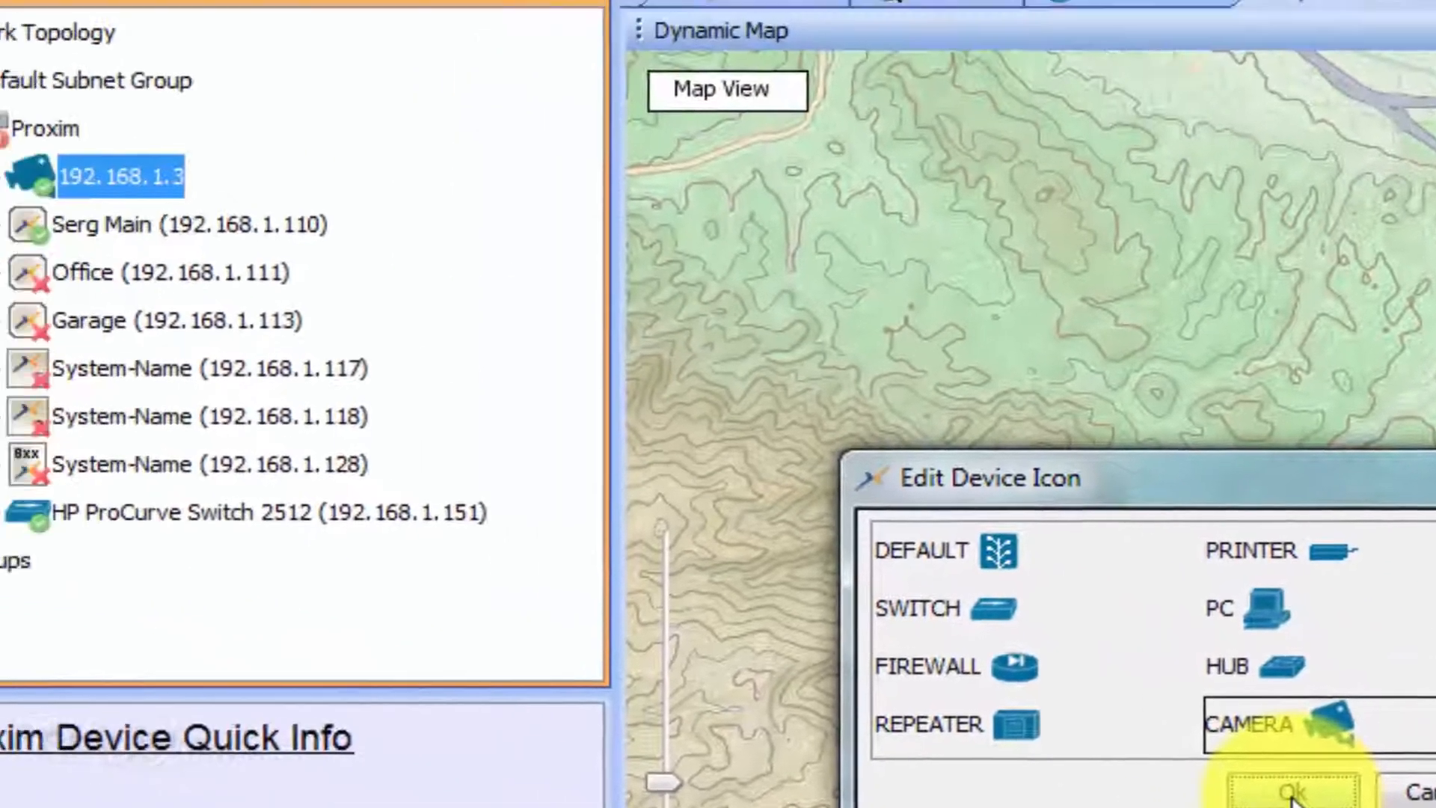
{"action": "left_click", "coordinate": [591, 643]}
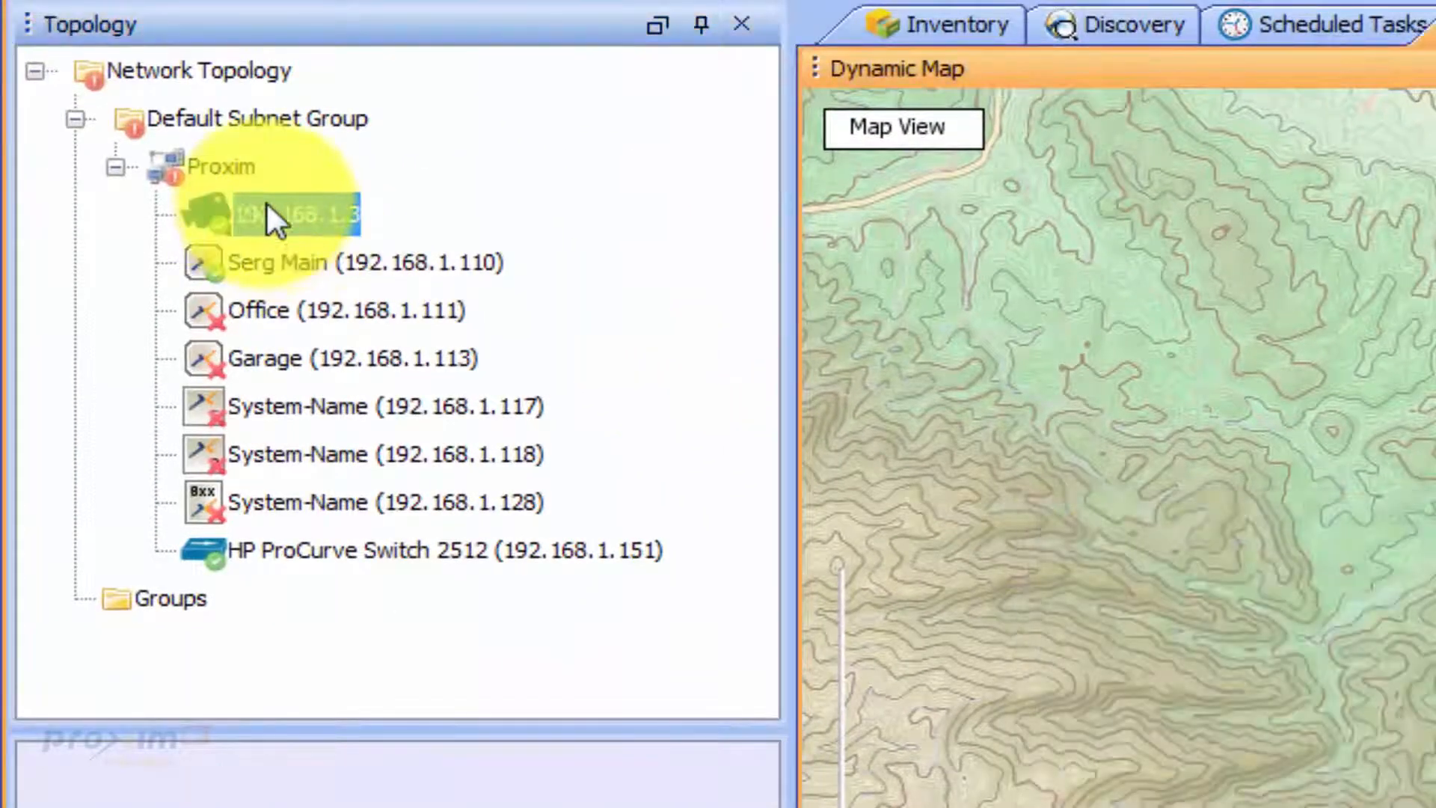
Open the basic configuration of camera 192.168.1.3 and examine its system name and location fields
{"action": "right_click", "coordinate": [267, 208]}
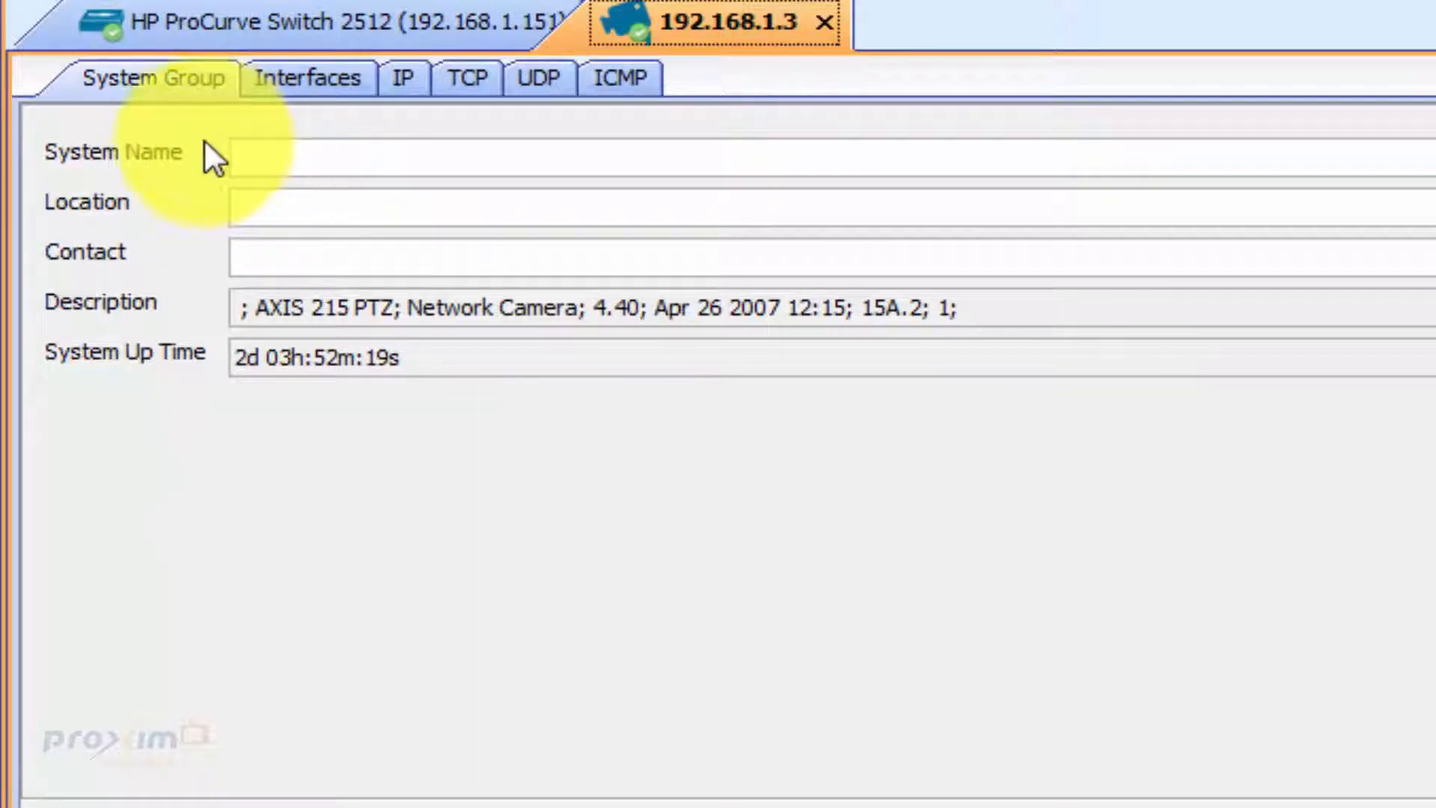
{"action": "left_click", "coordinate": [293, 168]}
{"action": "left_click", "coordinate": [279, 207]}
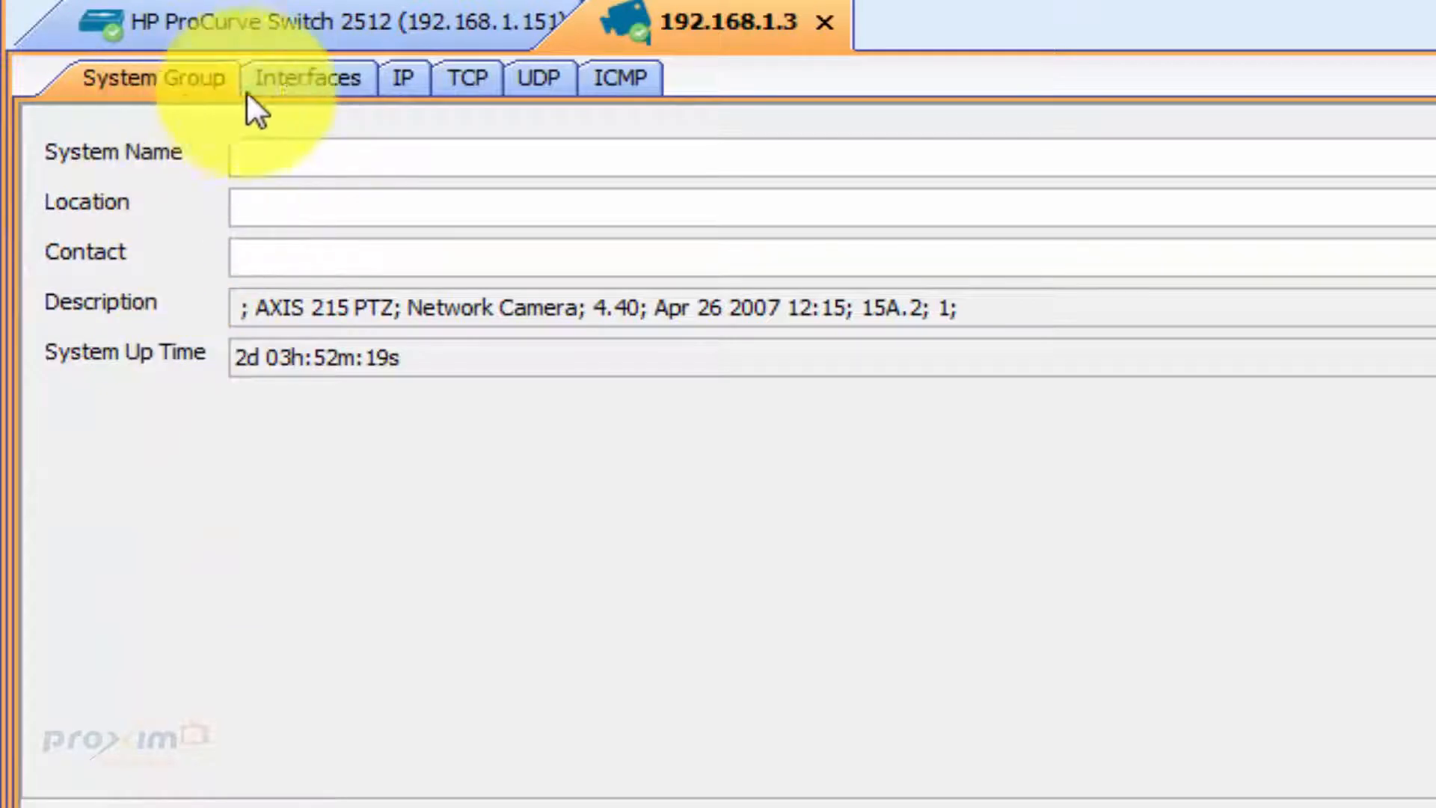
Examine the camera's eth0 interface details, including its alias field and the available admin status options
{"action": "left_click", "coordinate": [285, 84]}
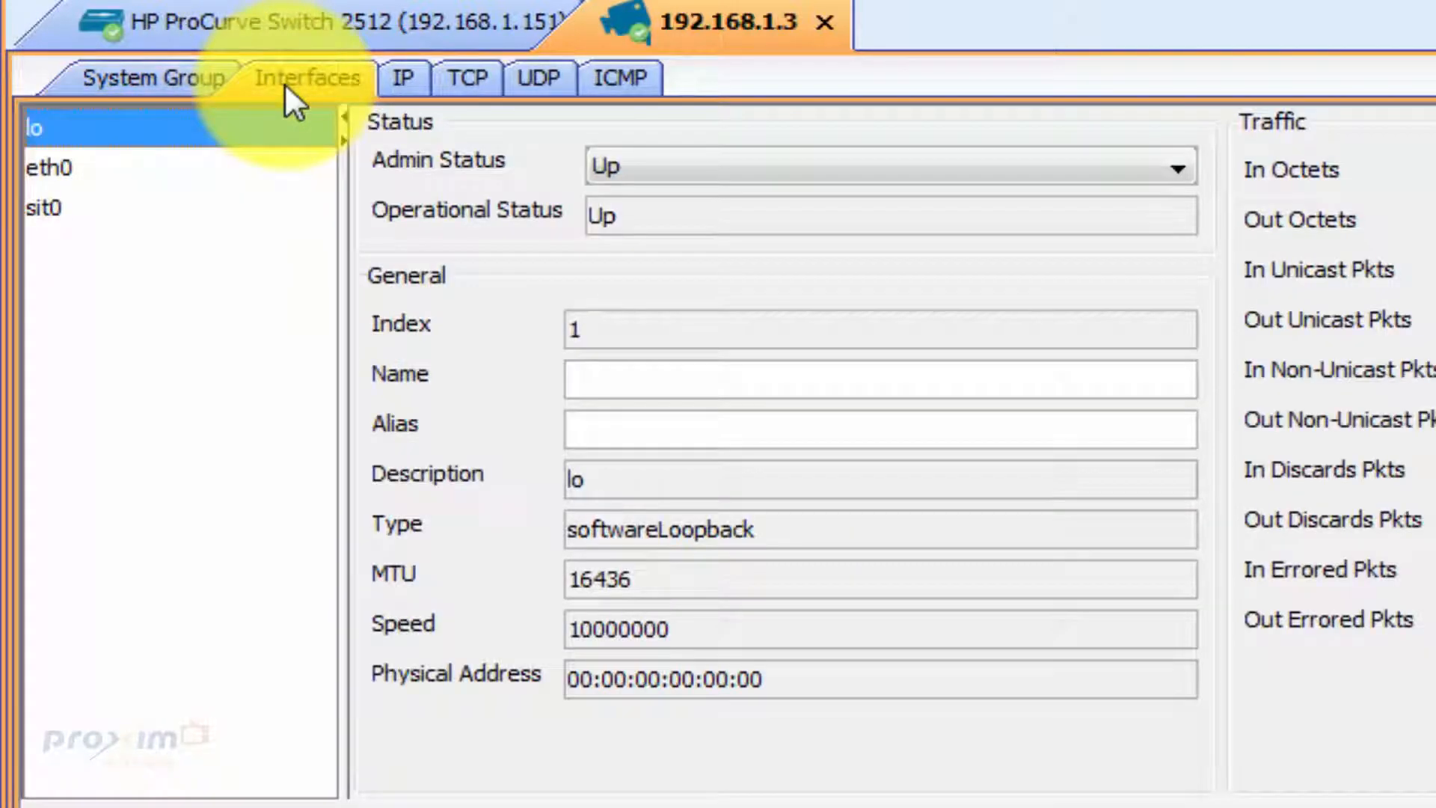
{"action": "left_click", "coordinate": [159, 168]}
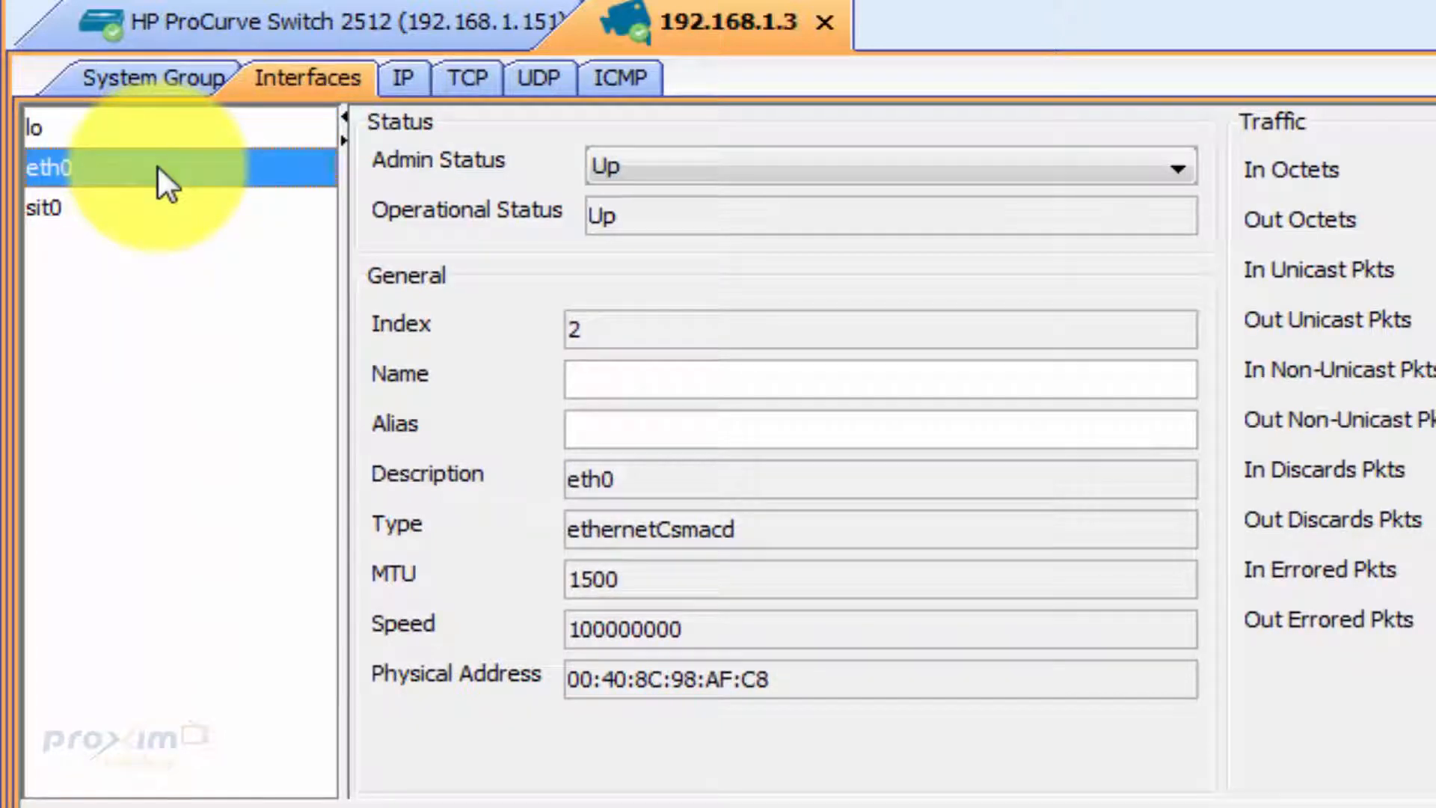
{"action": "left_click", "coordinate": [619, 423]}
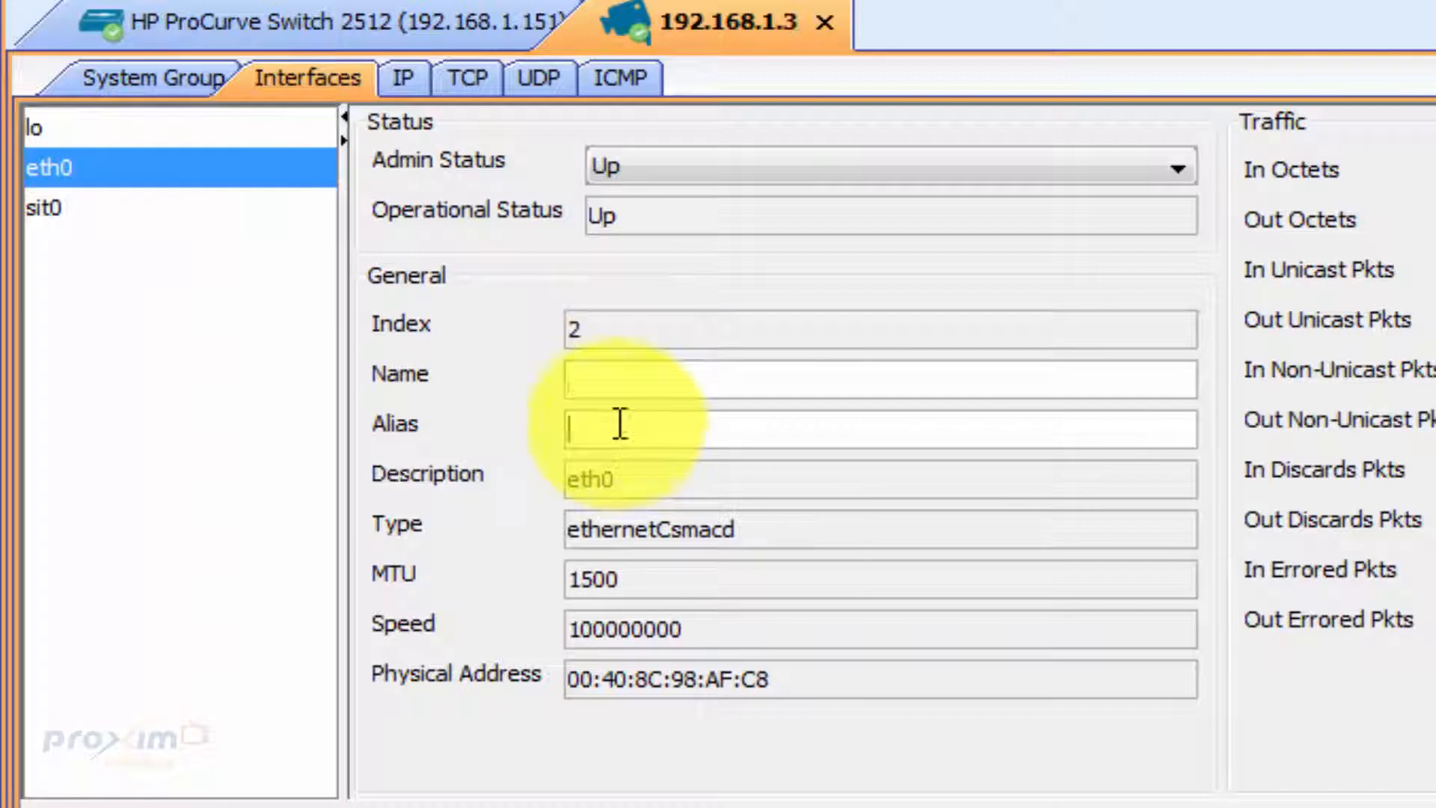
{"action": "left_click", "coordinate": [760, 160]}
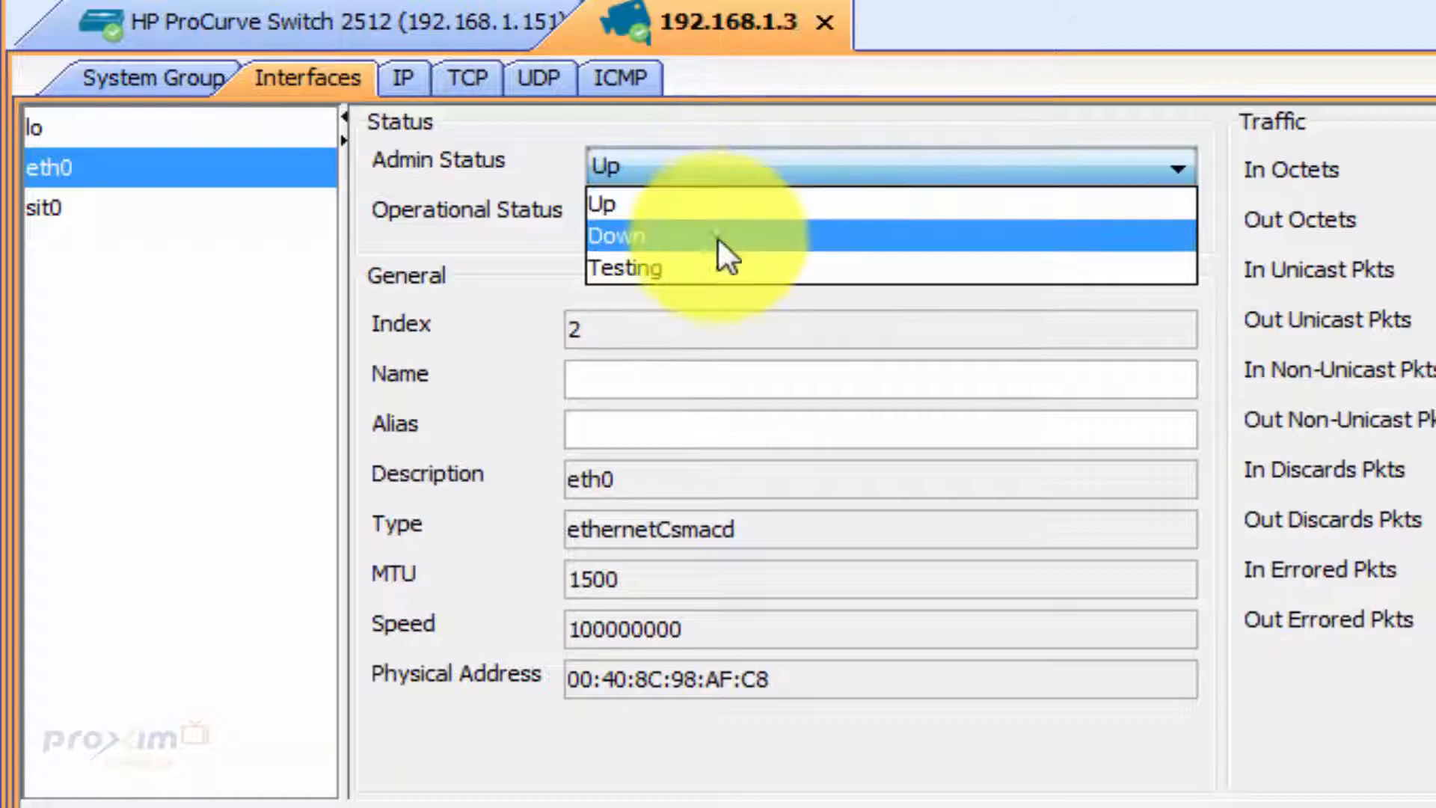
{"action": "left_click", "coordinate": [426, 178]}
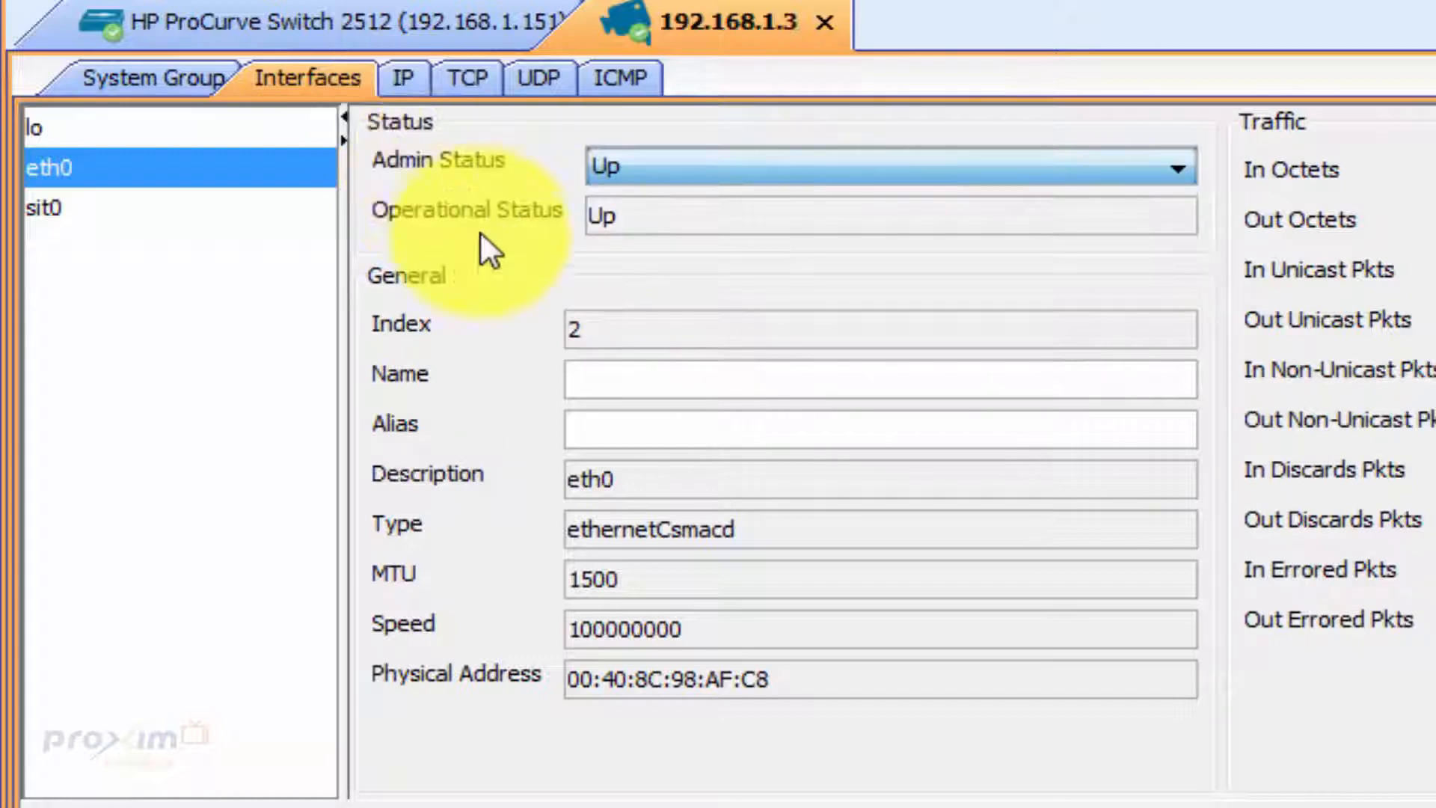
Look through the camera's IP, TCP, UDP and ICMP statistics
{"action": "left_click", "coordinate": [406, 78]}
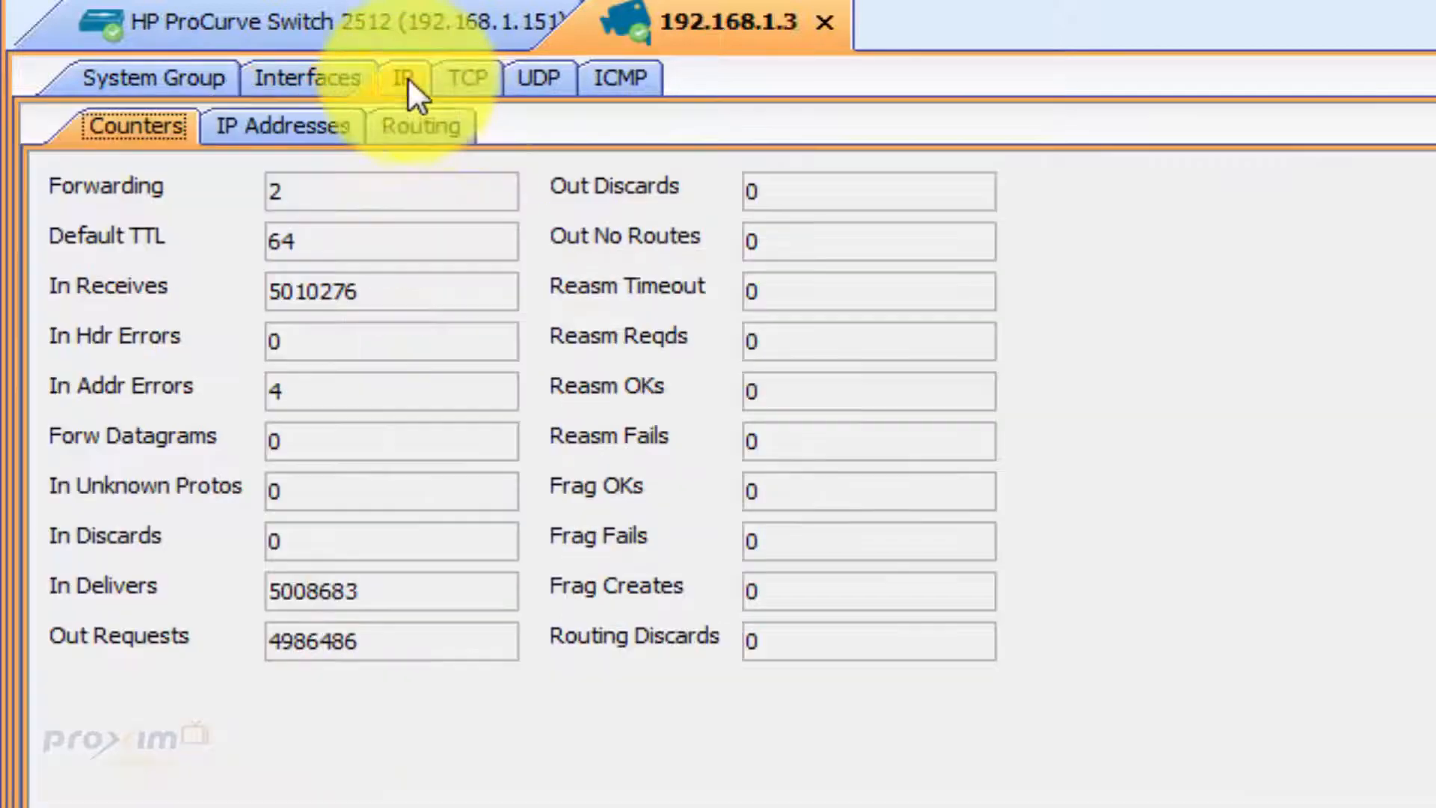
{"action": "left_click", "coordinate": [467, 79]}
{"action": "left_click", "coordinate": [527, 82]}
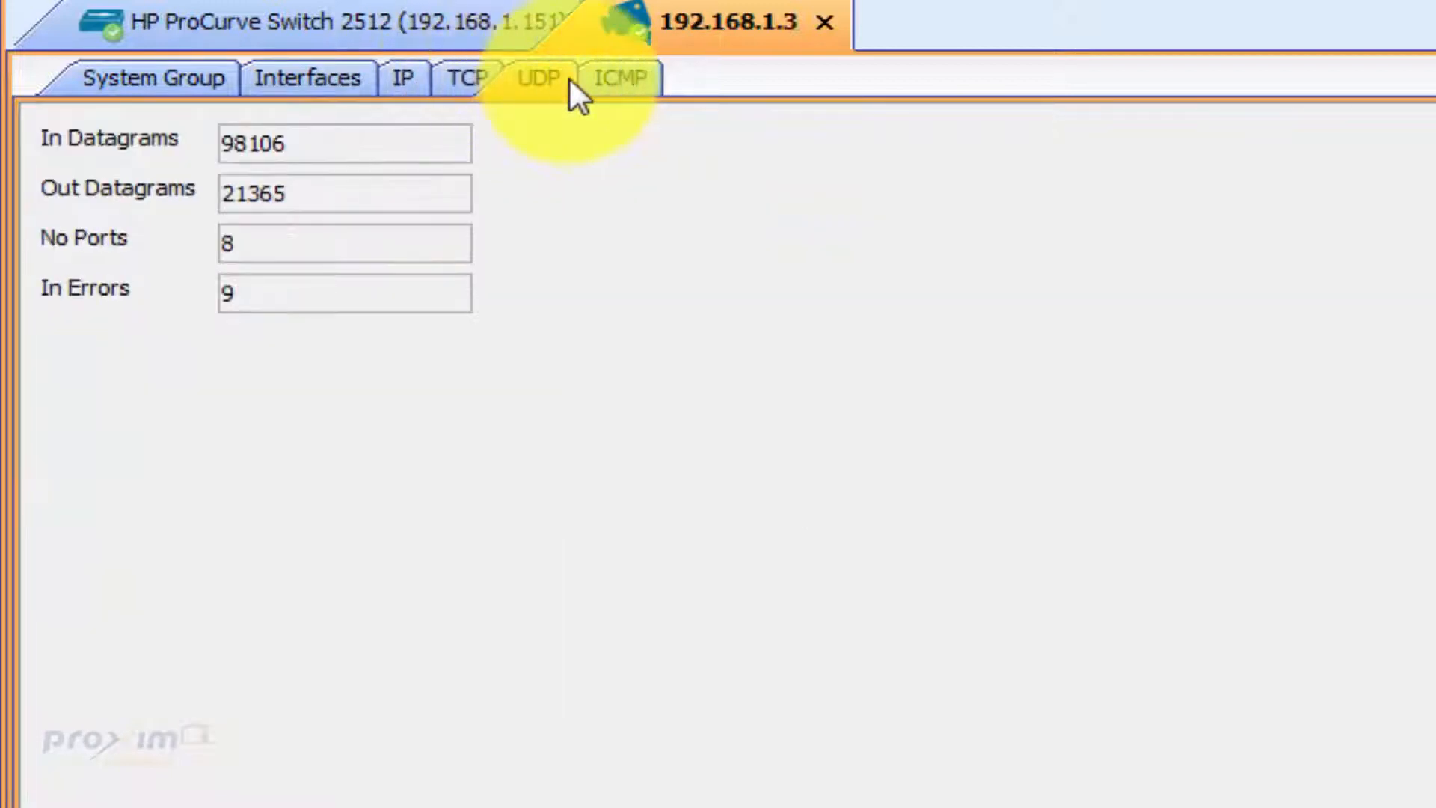
{"action": "left_click", "coordinate": [612, 80]}
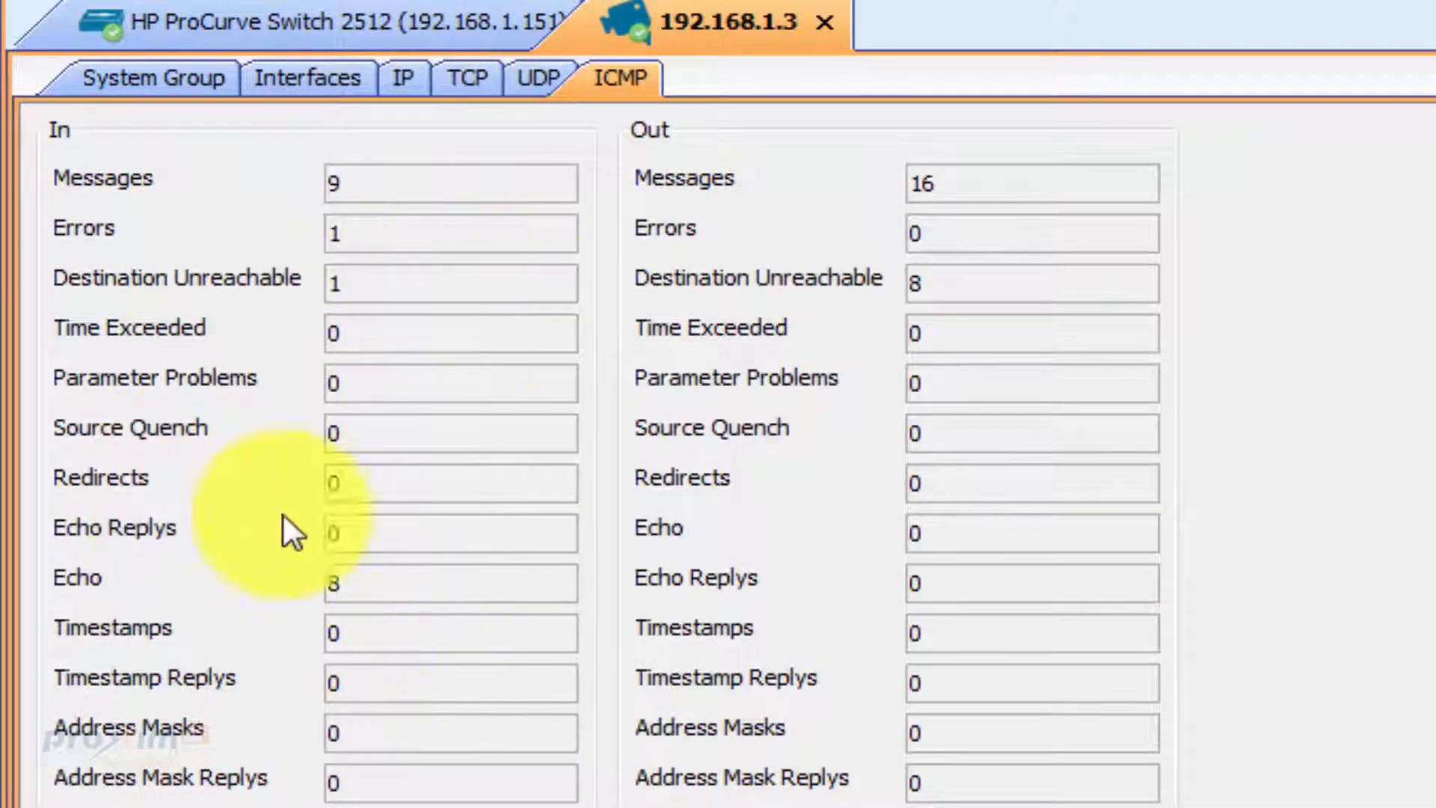
Revisit the camera's interfaces and examine its IP addresses, routing table and IP counters, followed by its TCP and UDP statistics
{"action": "left_click", "coordinate": [293, 78]}
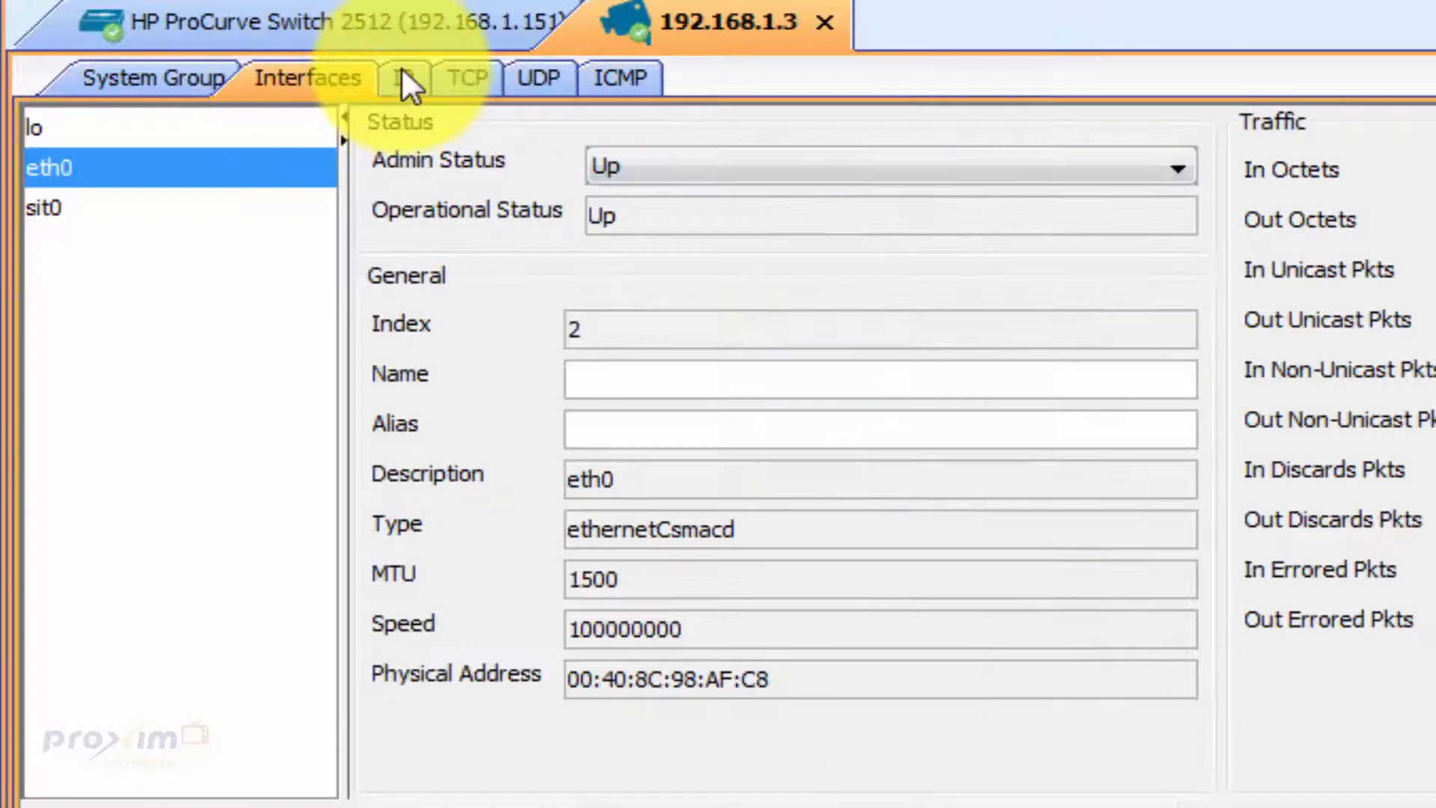
{"action": "left_click", "coordinate": [402, 78]}
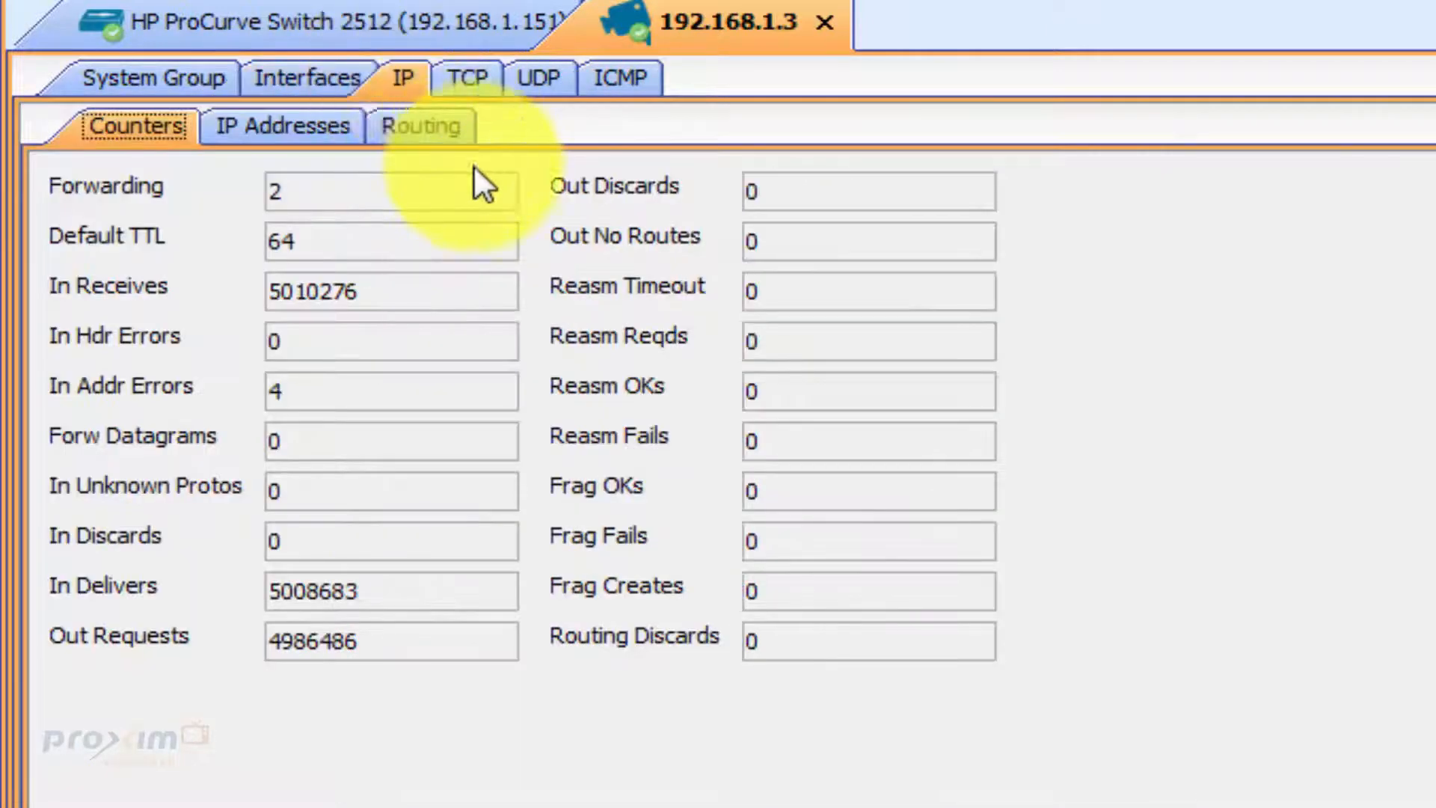
{"action": "left_click", "coordinate": [281, 128]}
{"action": "left_click", "coordinate": [407, 125]}
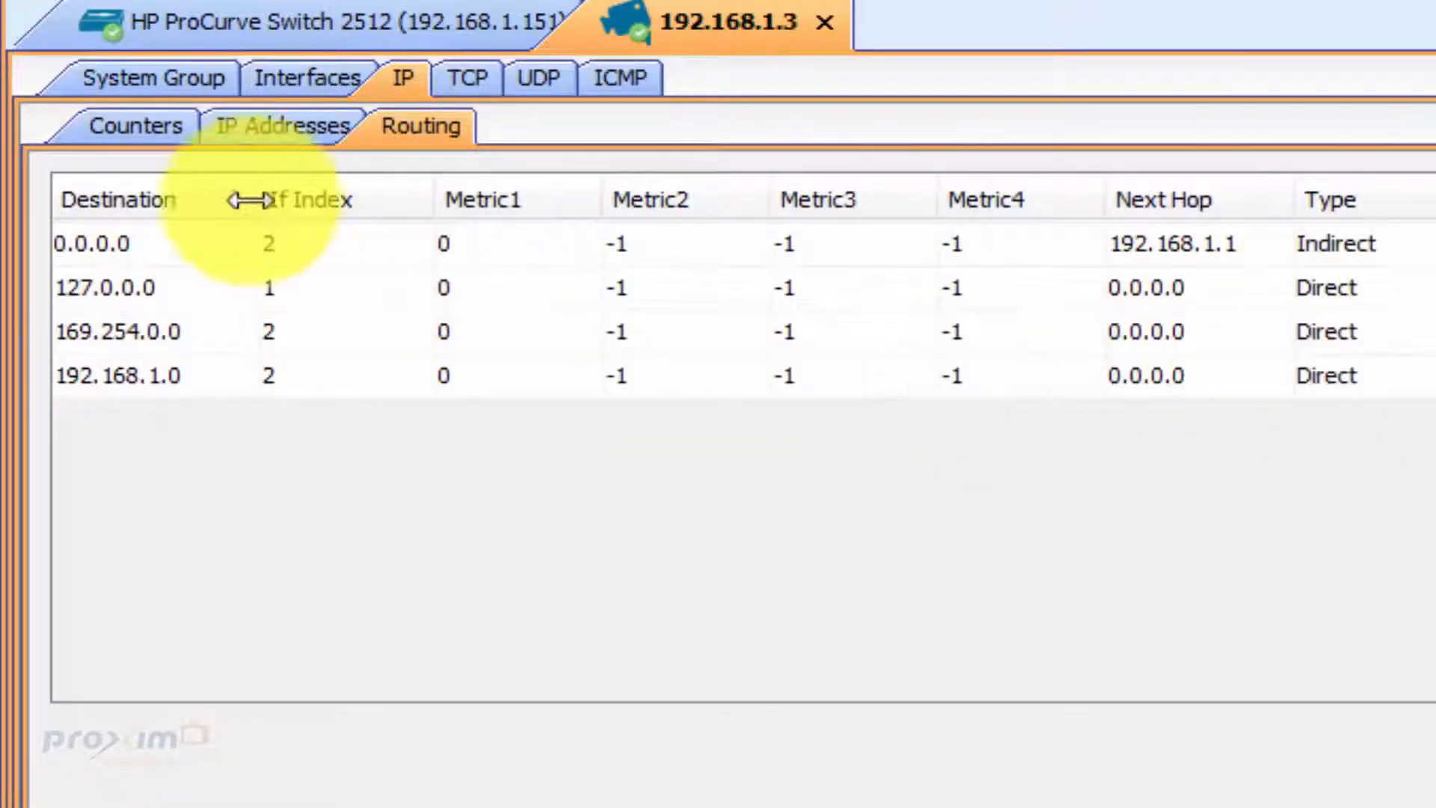
{"action": "left_click", "coordinate": [264, 125]}
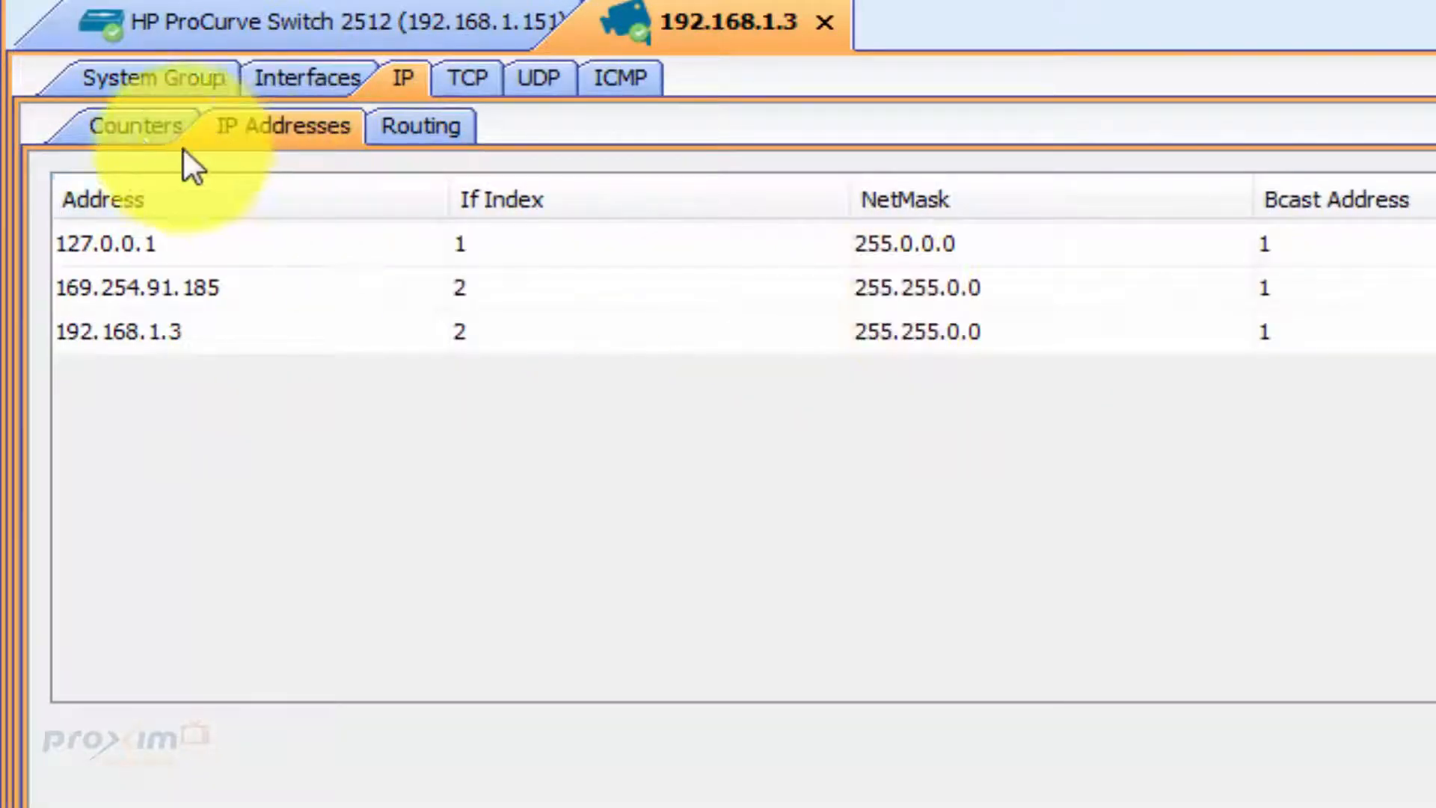
{"action": "left_click", "coordinate": [134, 128]}
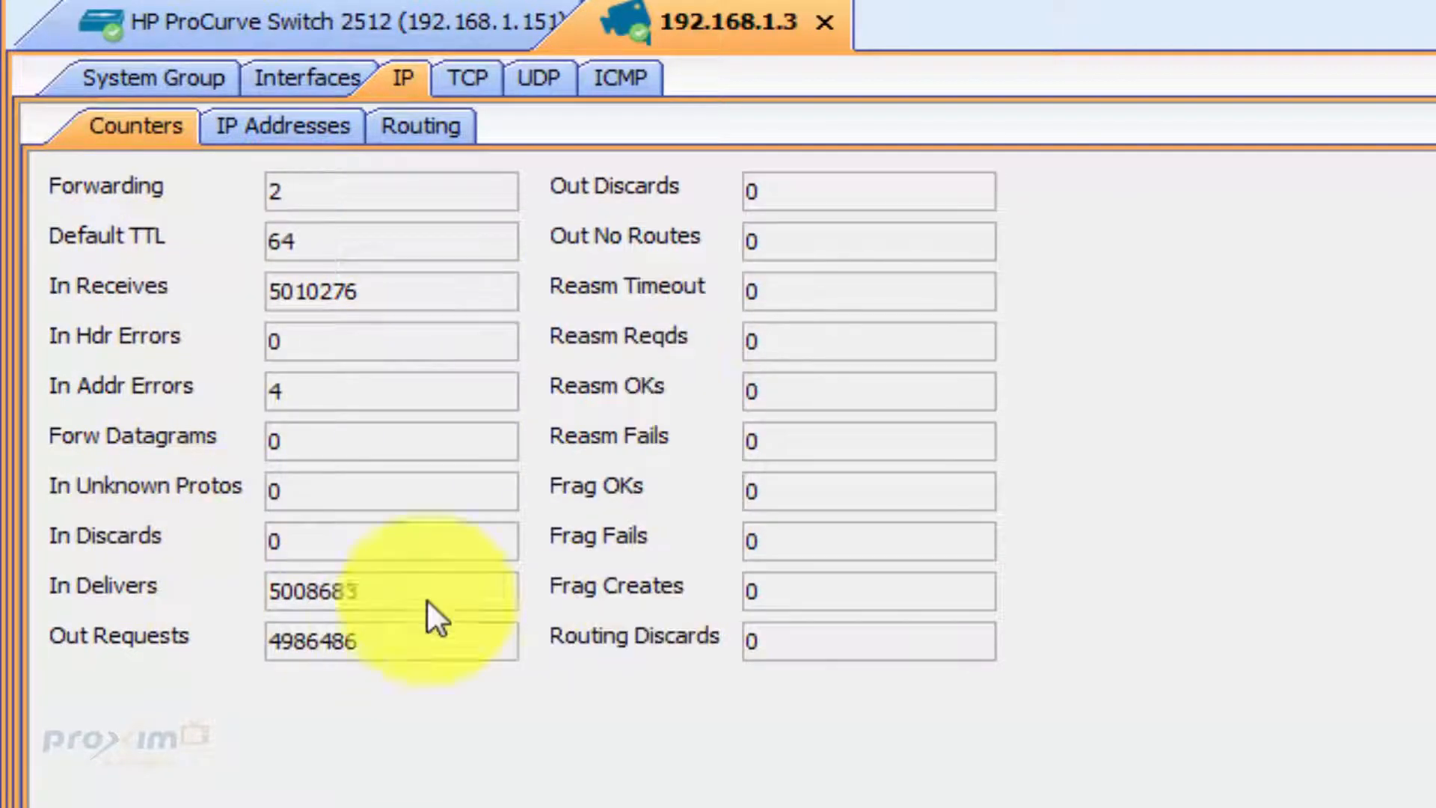
{"action": "left_click", "coordinate": [479, 83]}
{"action": "left_click", "coordinate": [545, 84]}
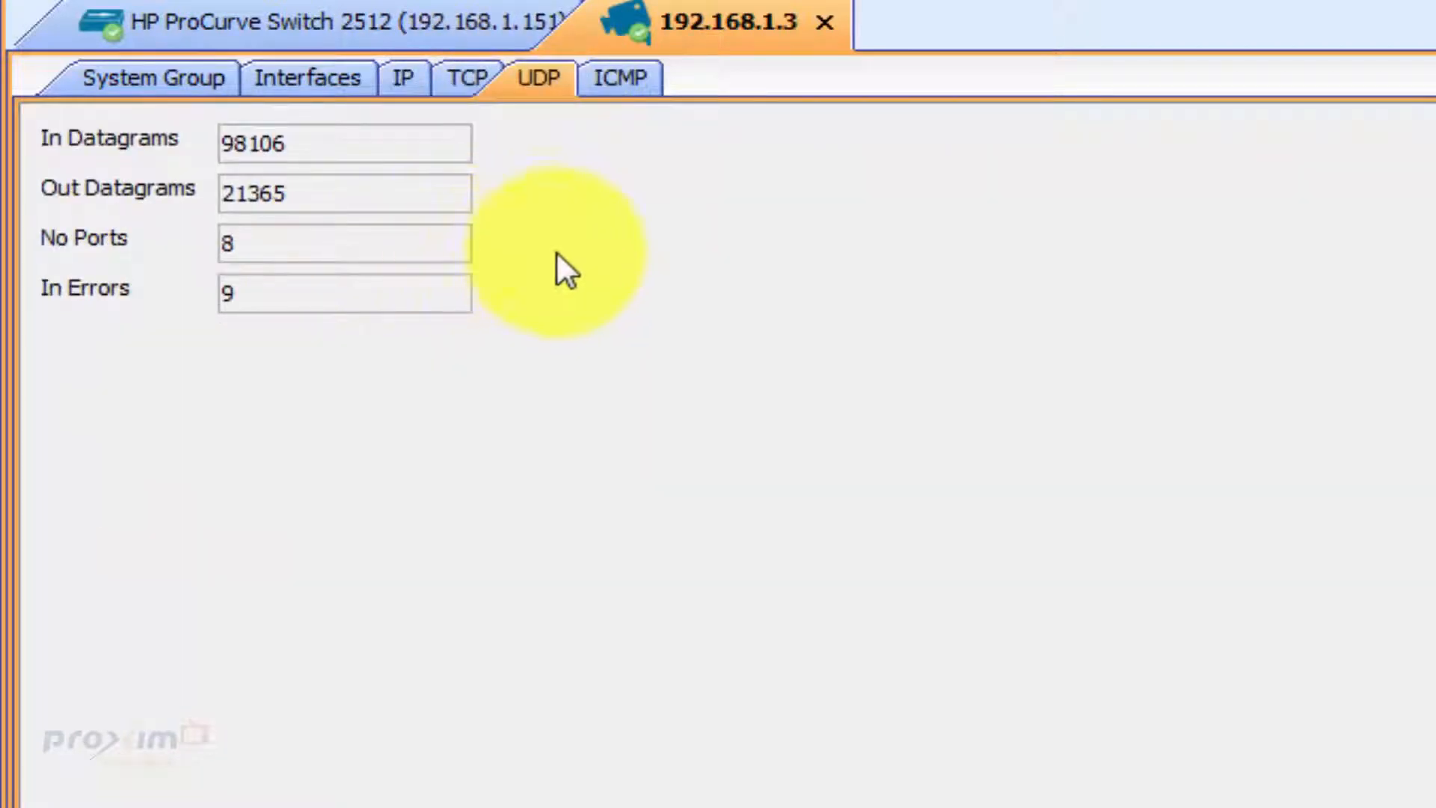
Examine the camera's ICMP statistics and system group details, along with its alarms and events
{"action": "left_click", "coordinate": [622, 80]}
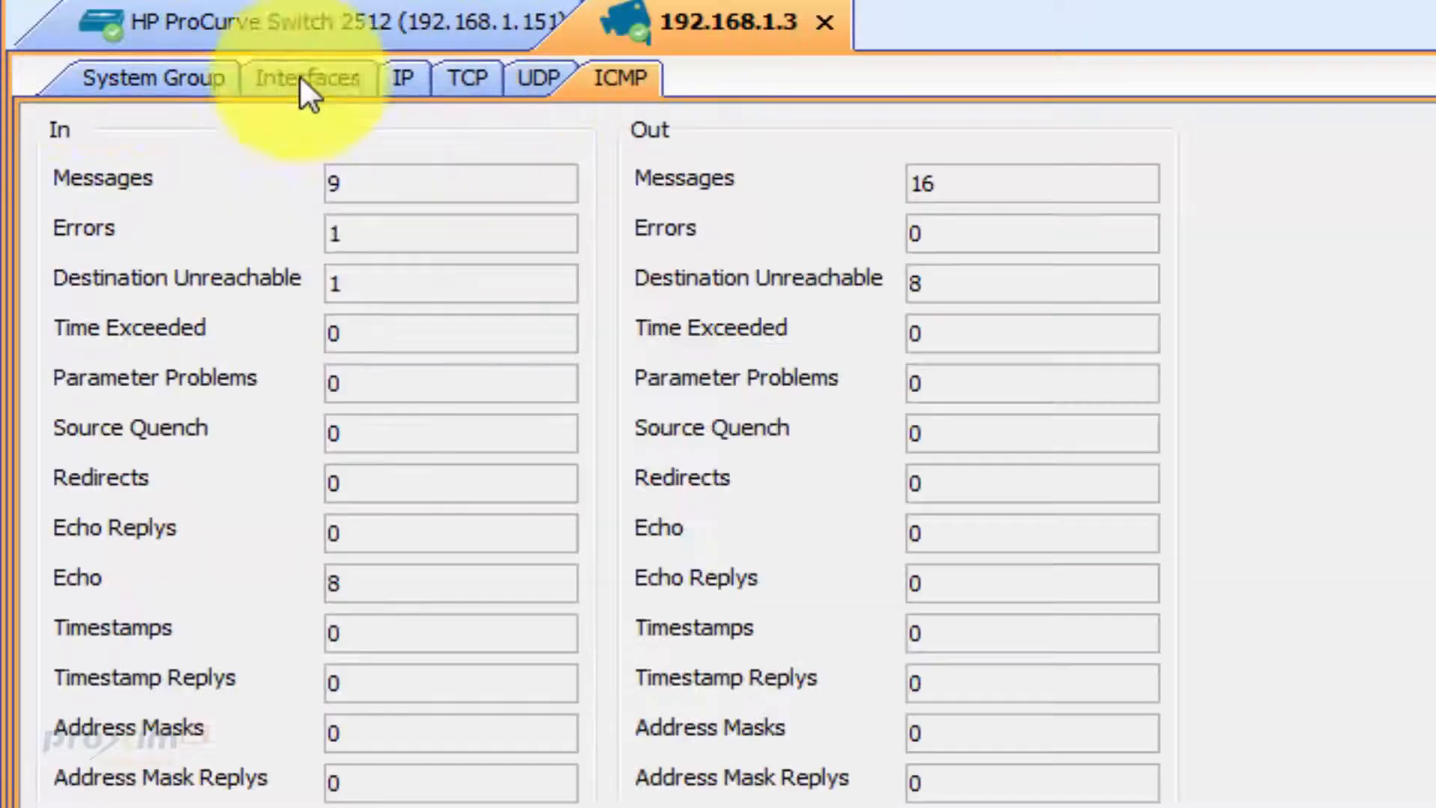
{"action": "left_click", "coordinate": [112, 78]}
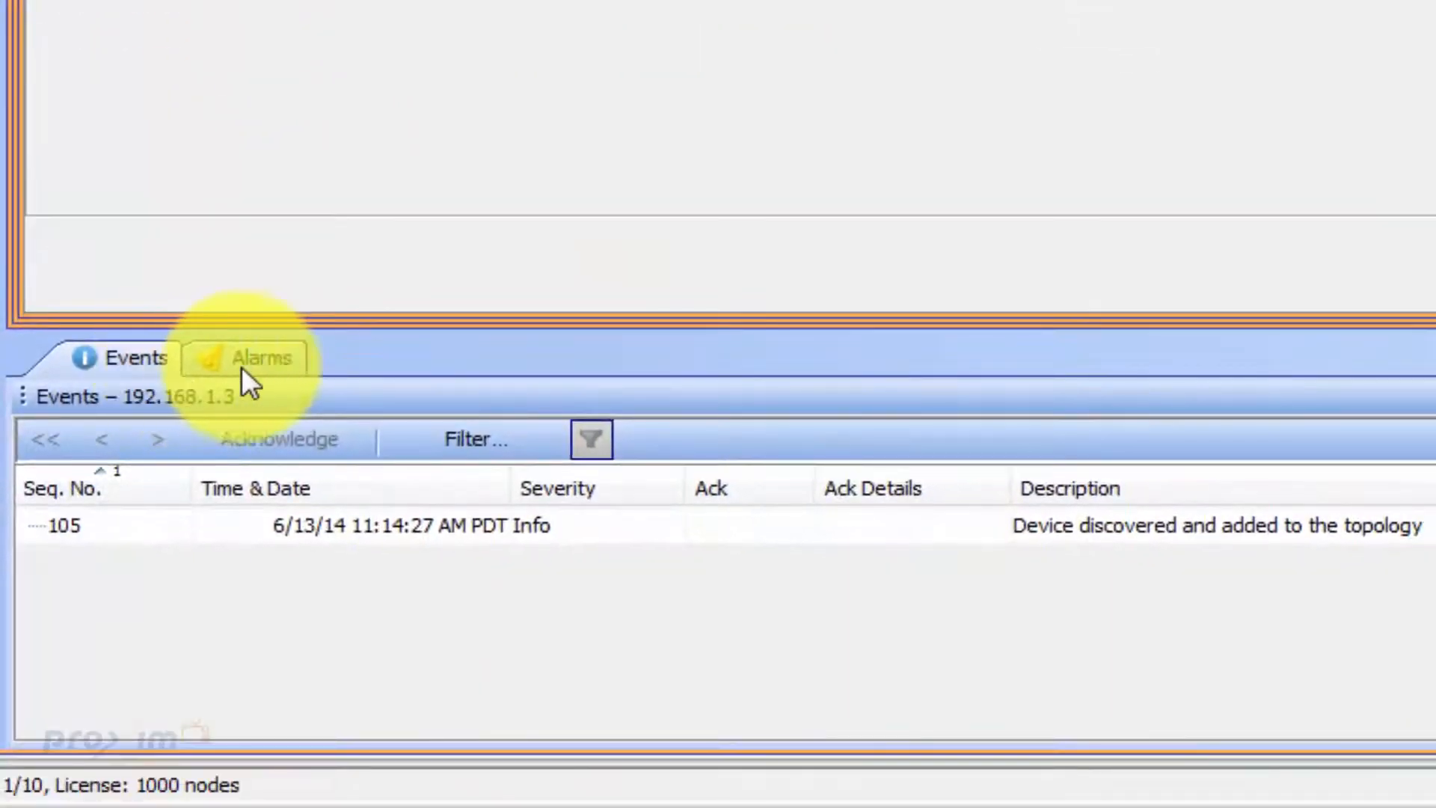
{"action": "left_click", "coordinate": [246, 365]}
{"action": "left_click", "coordinate": [123, 362]}
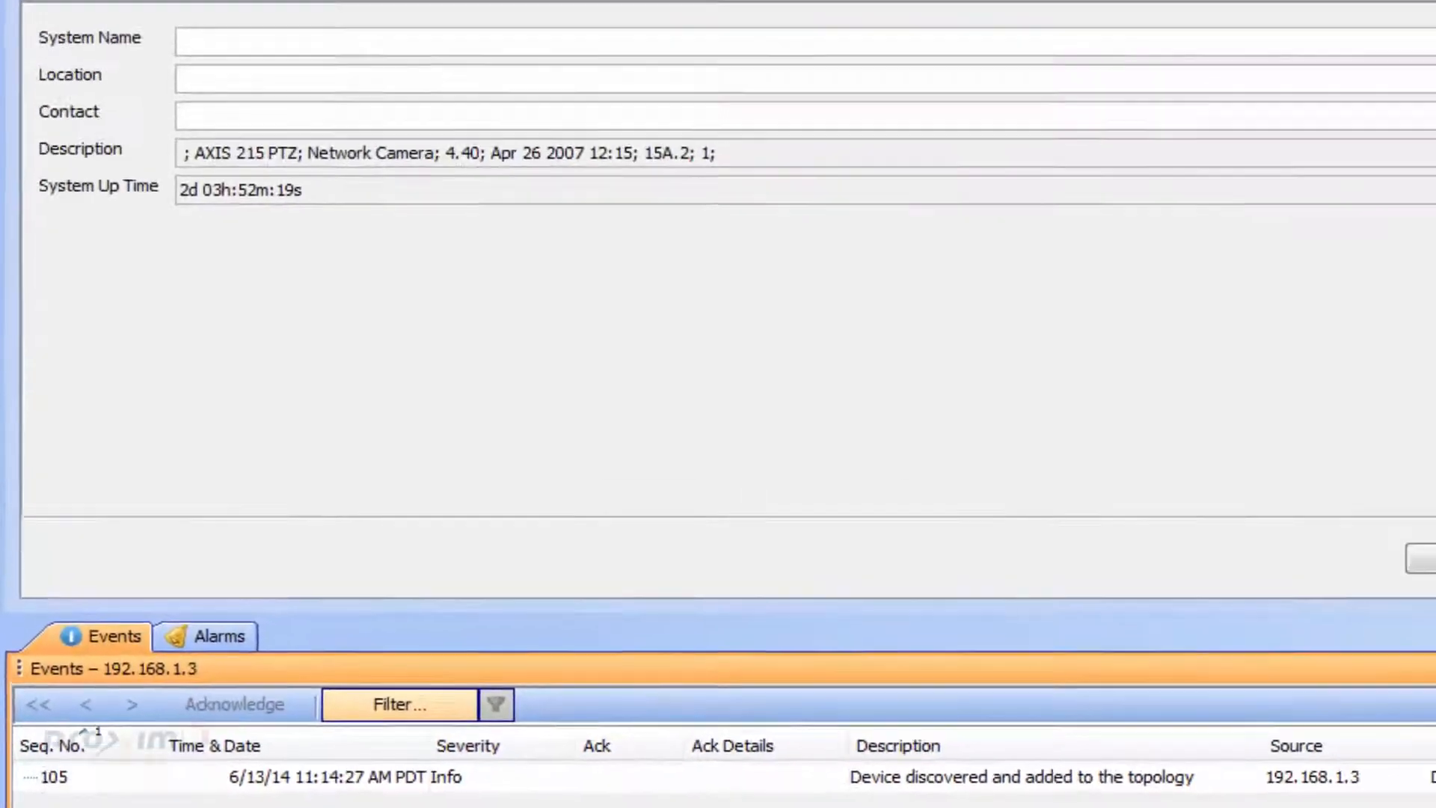
Locate camera 192.168.1.3 on the dynamic map and view the Office device's summary details in the topology
{"action": "left_click", "coordinate": [513, 145]}
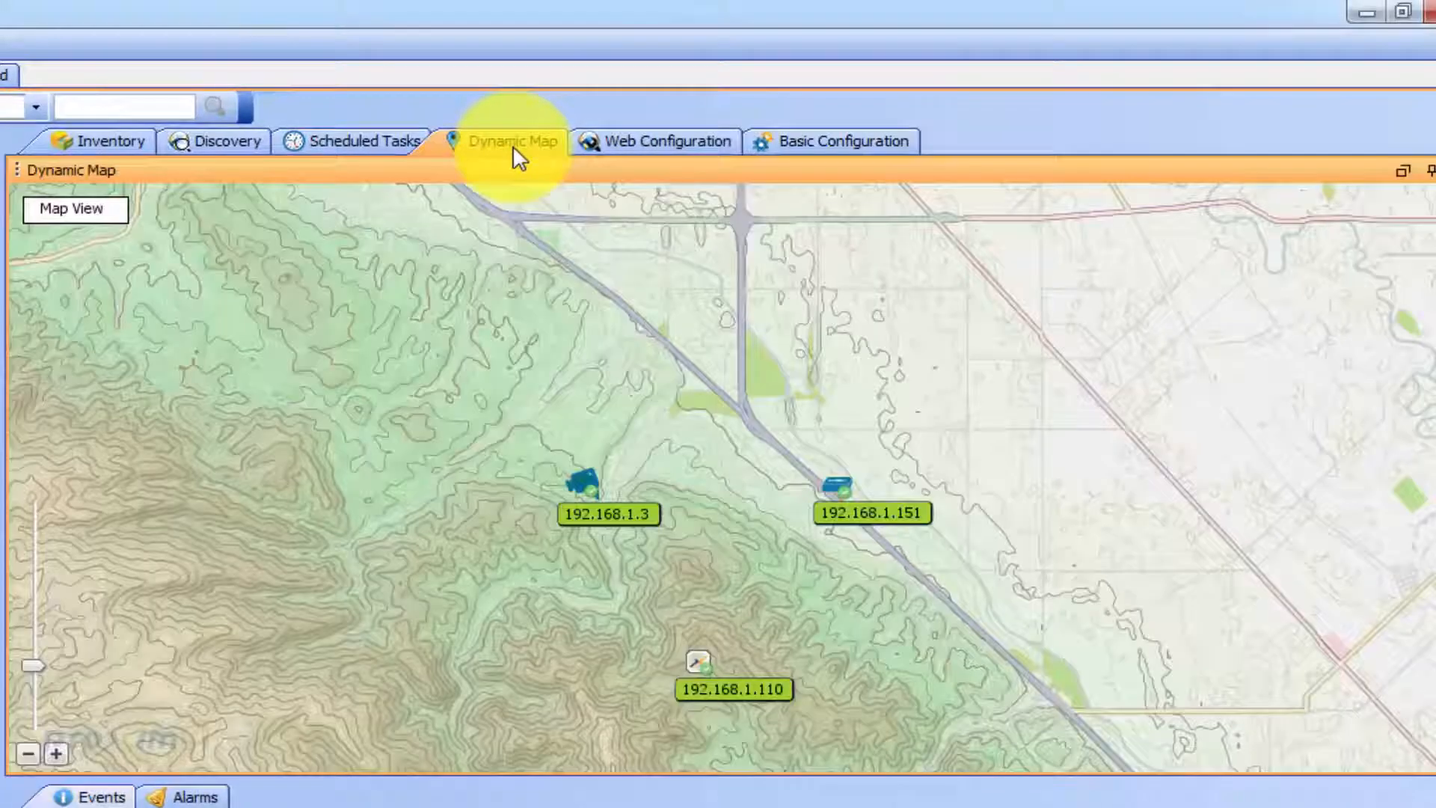
{"action": "left_click", "coordinate": [590, 488]}
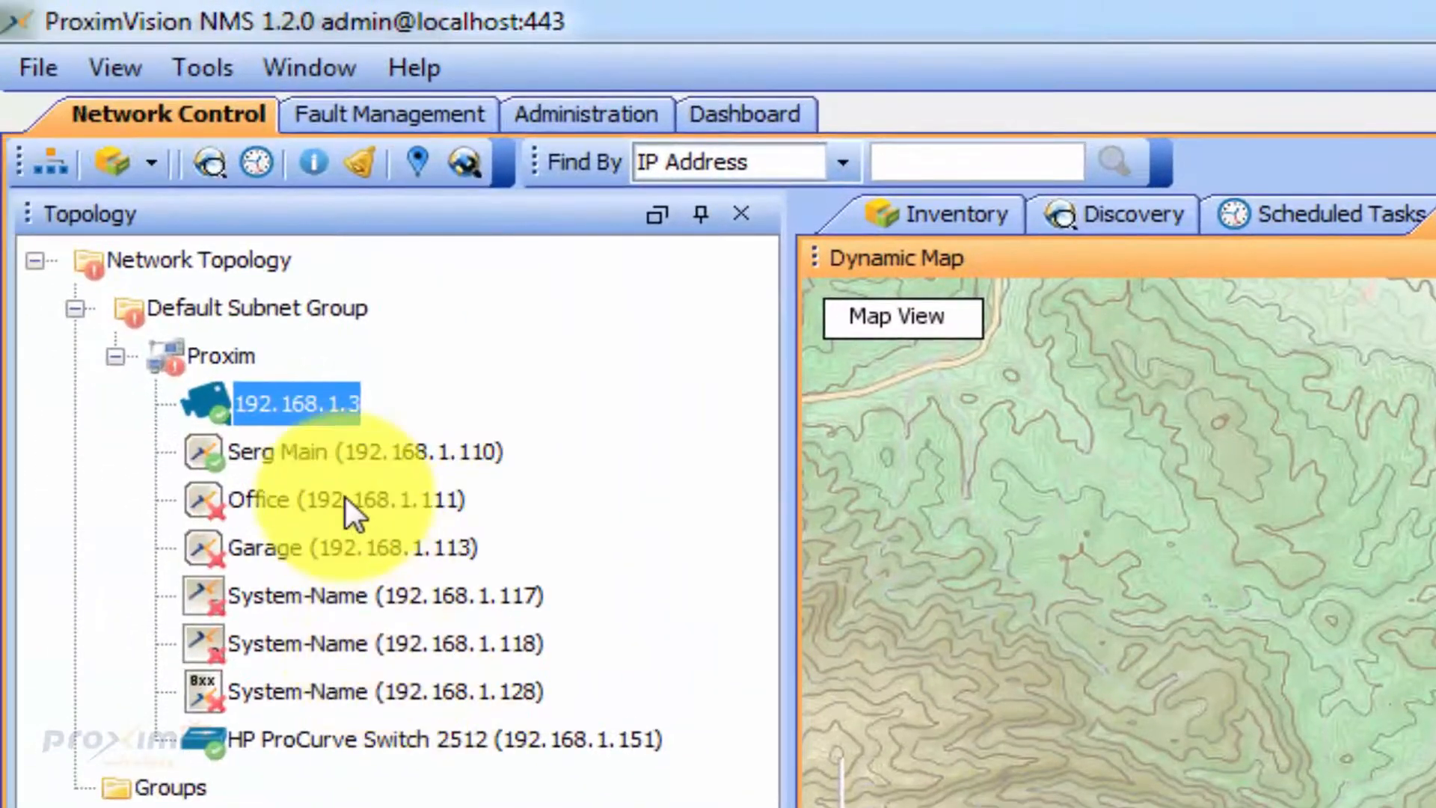
{"action": "mouse_move", "coordinate": [302, 502]}
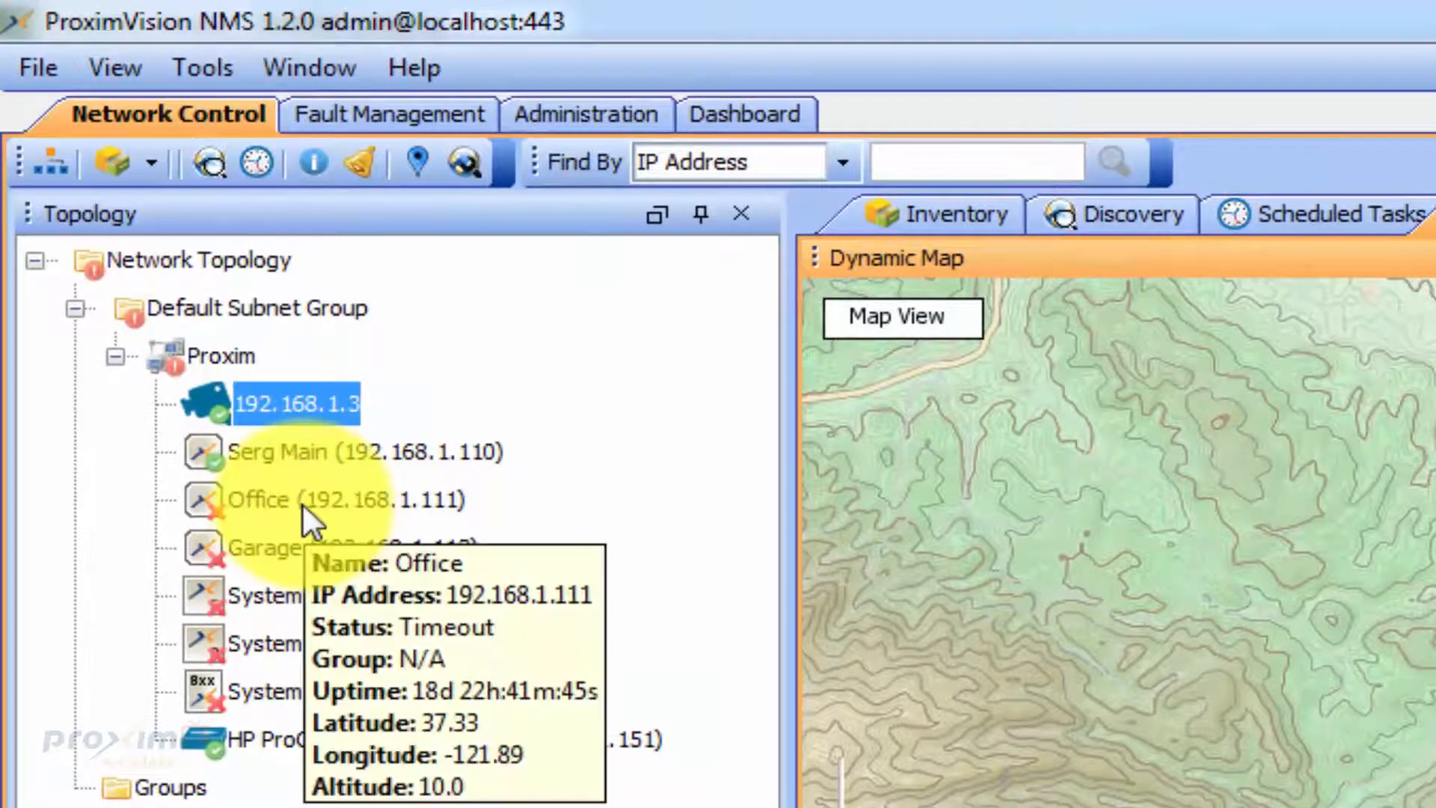